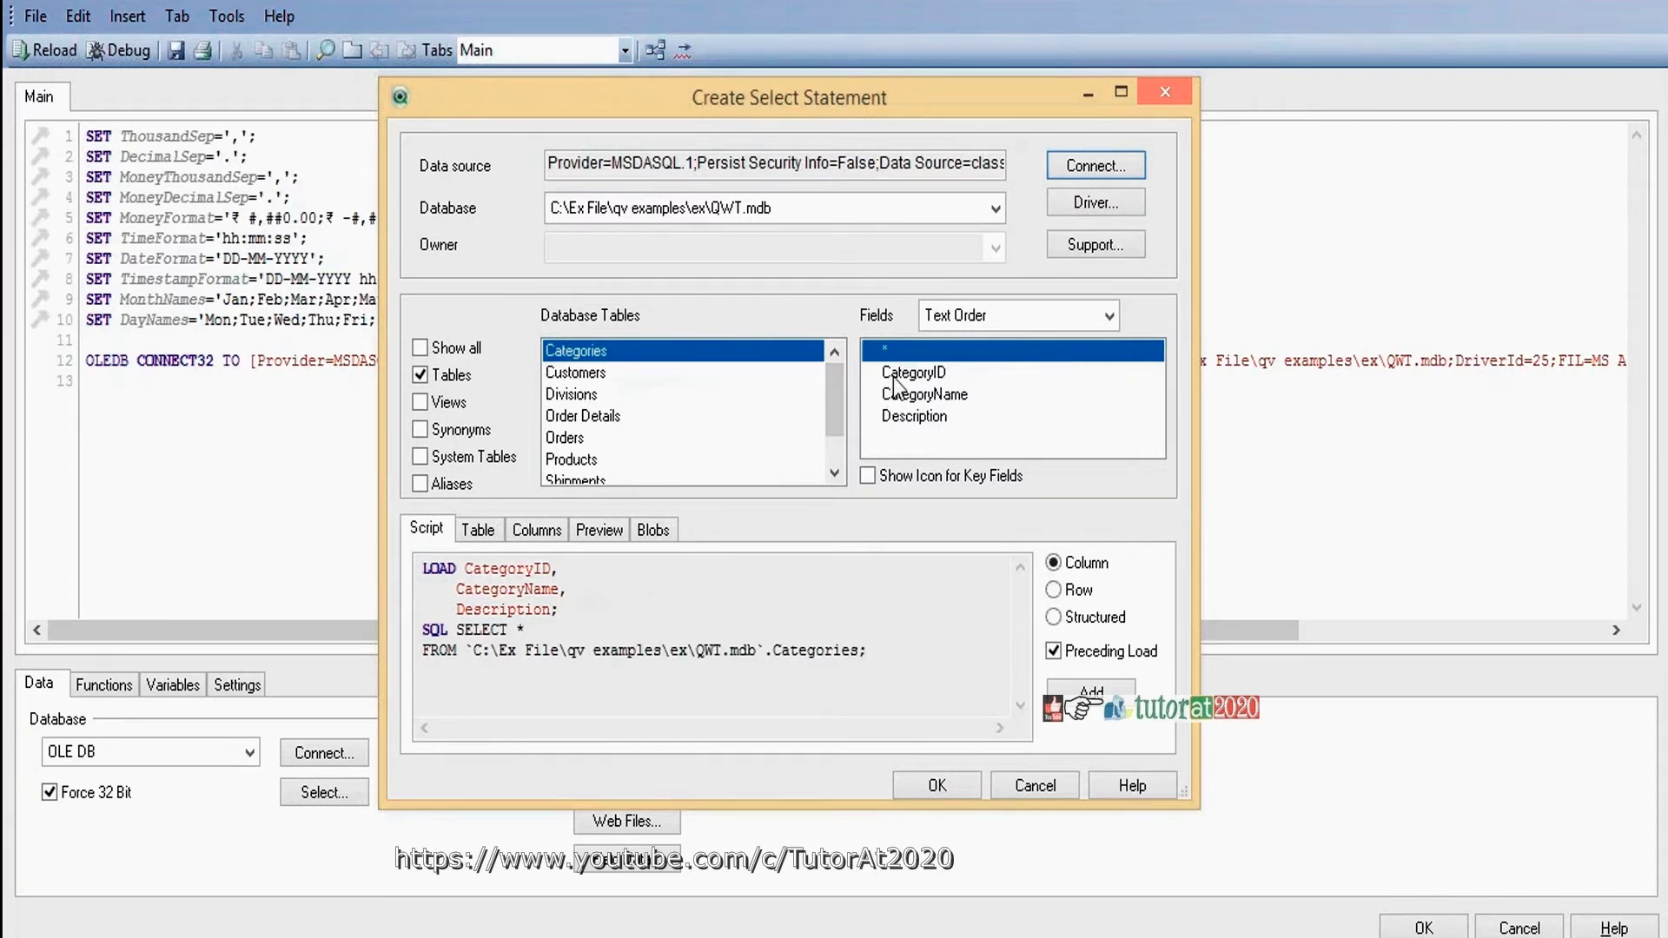
# Examine the fields of the Customers, Divisions, Order Details, Orders, Products, Shipments and Shippers tables
pyautogui.click(583, 375)
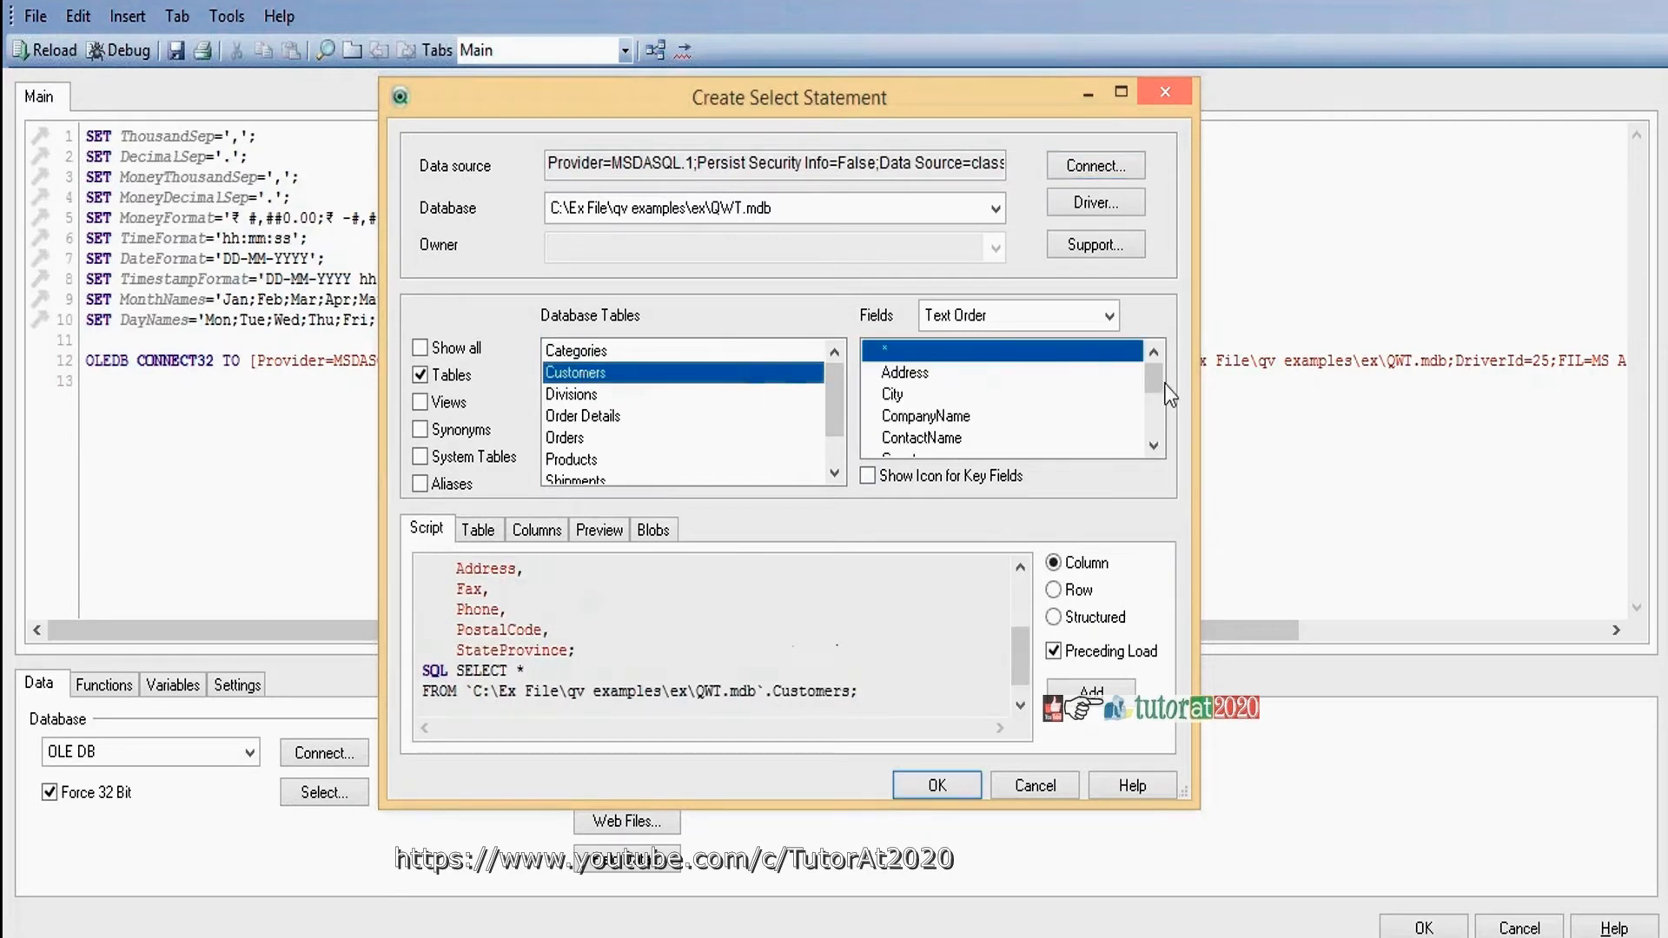
pyautogui.click(1154, 424)
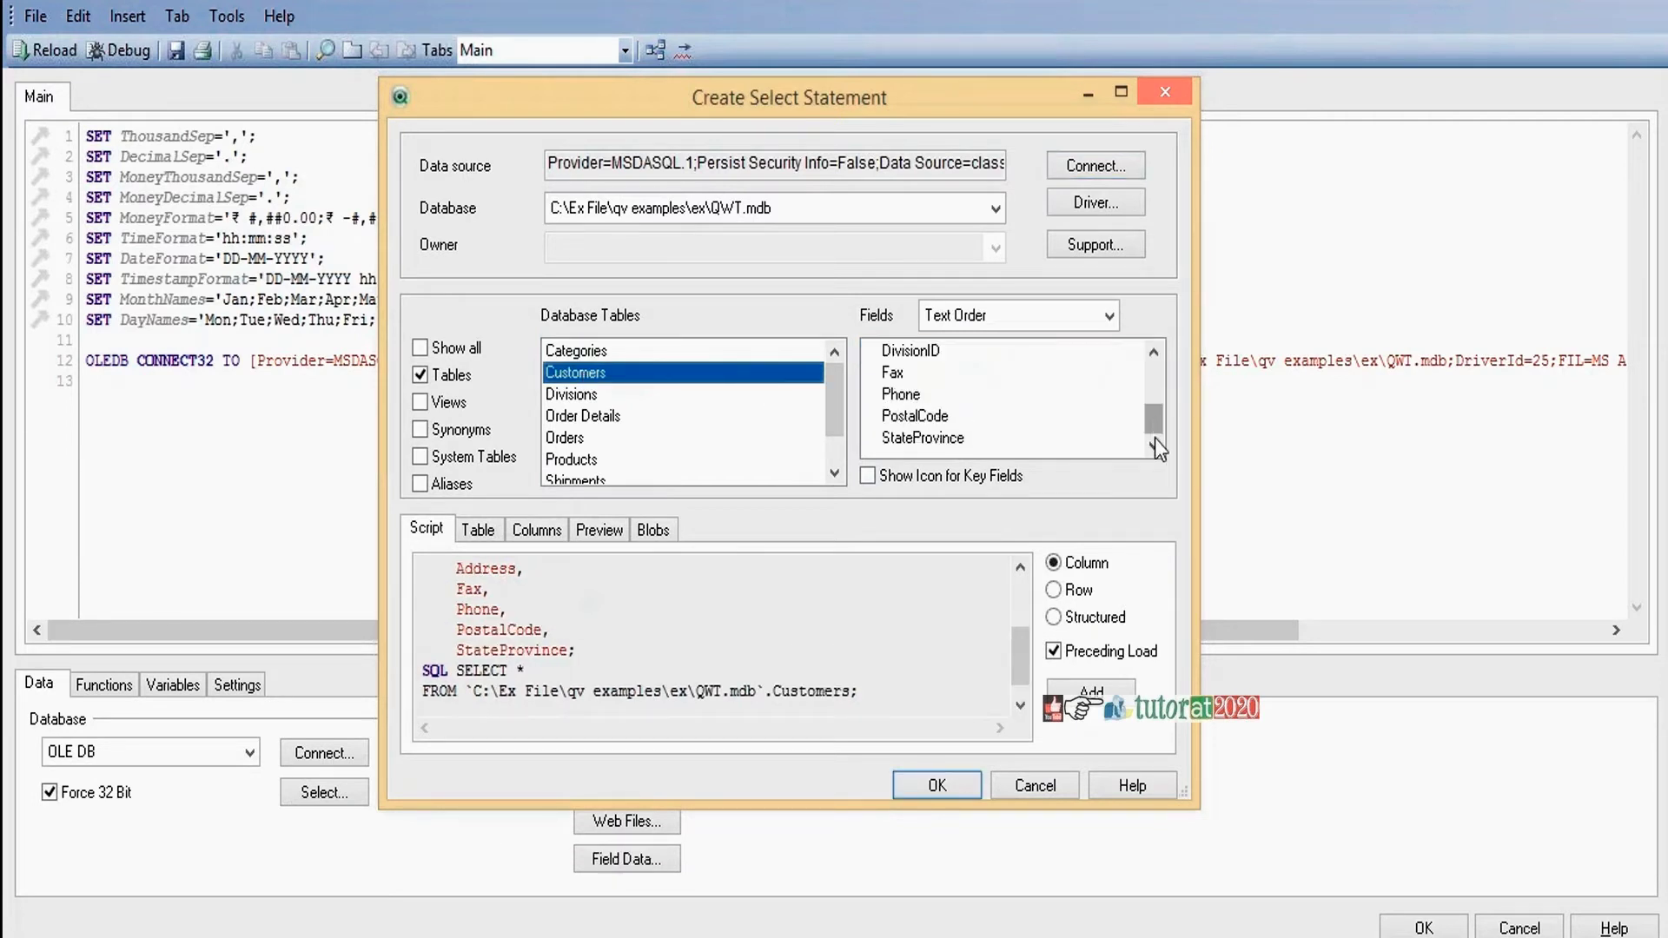
pyautogui.click(570, 397)
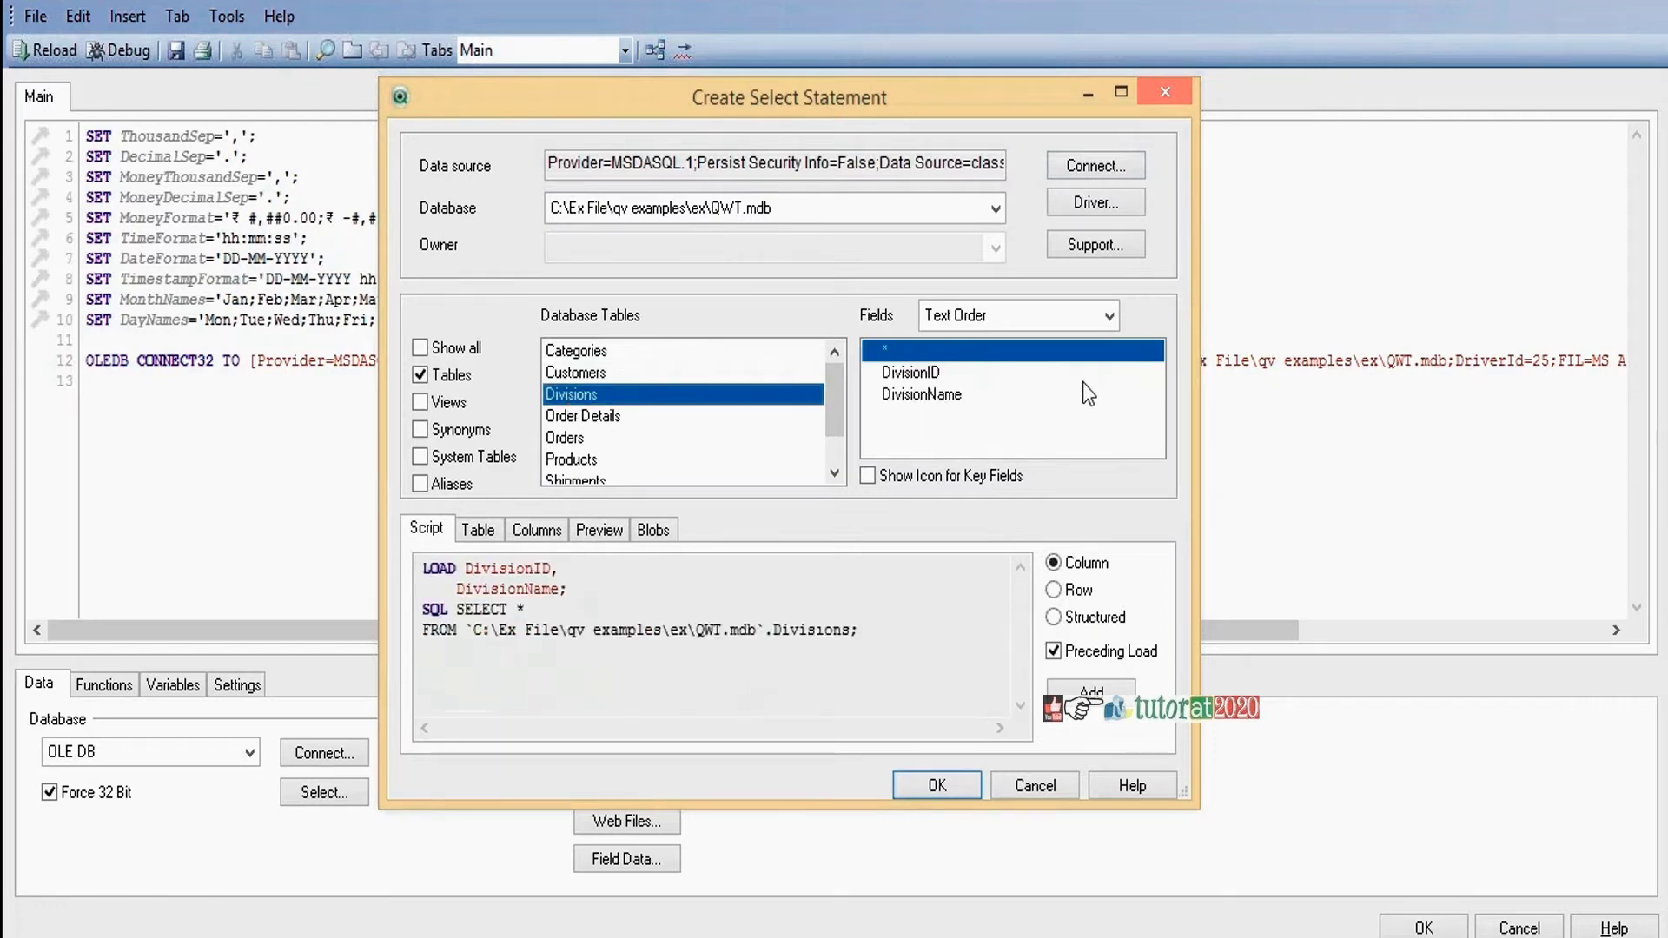
pyautogui.click(584, 418)
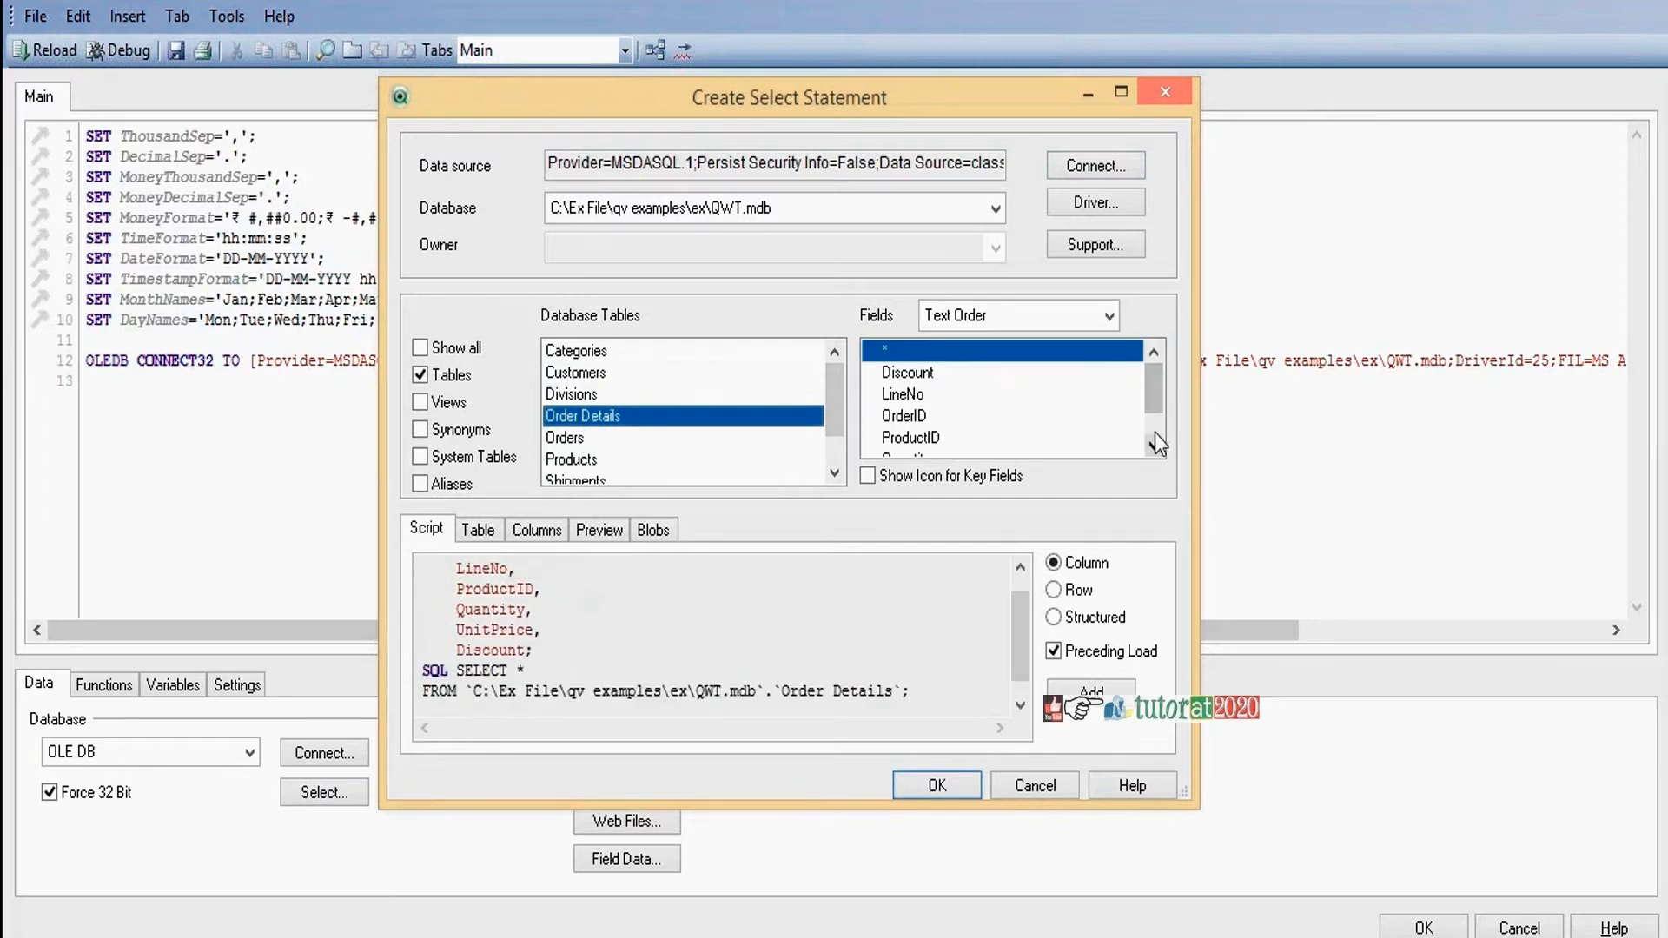
pyautogui.scroll(-1, 1155, 433)
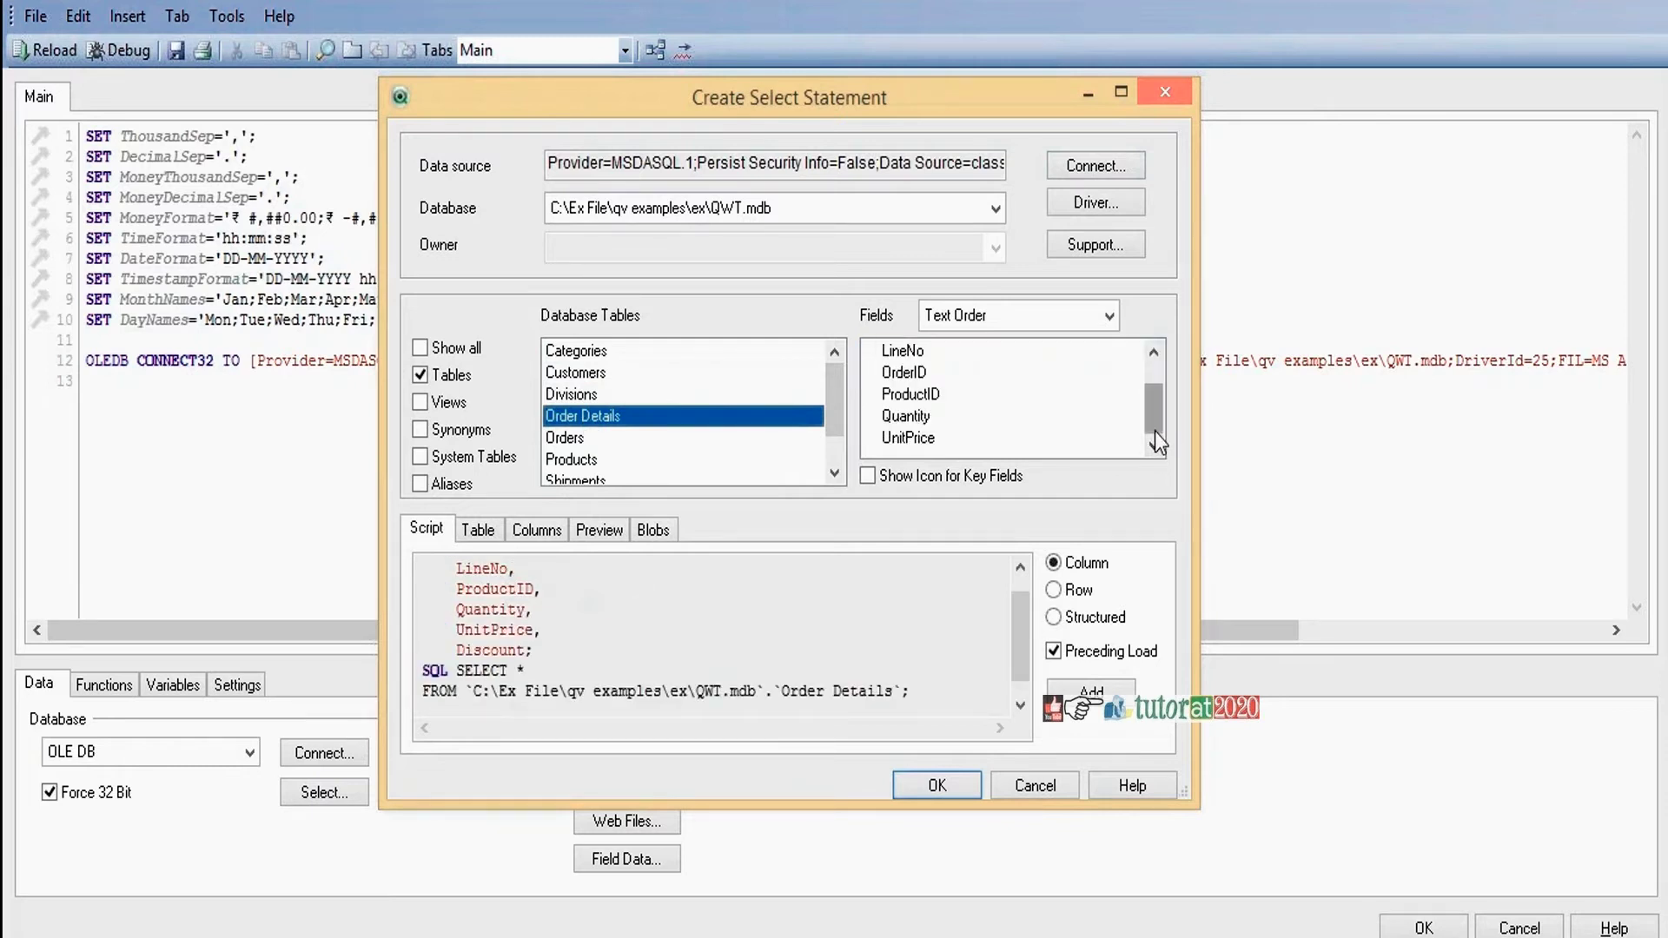
pyautogui.click(570, 440)
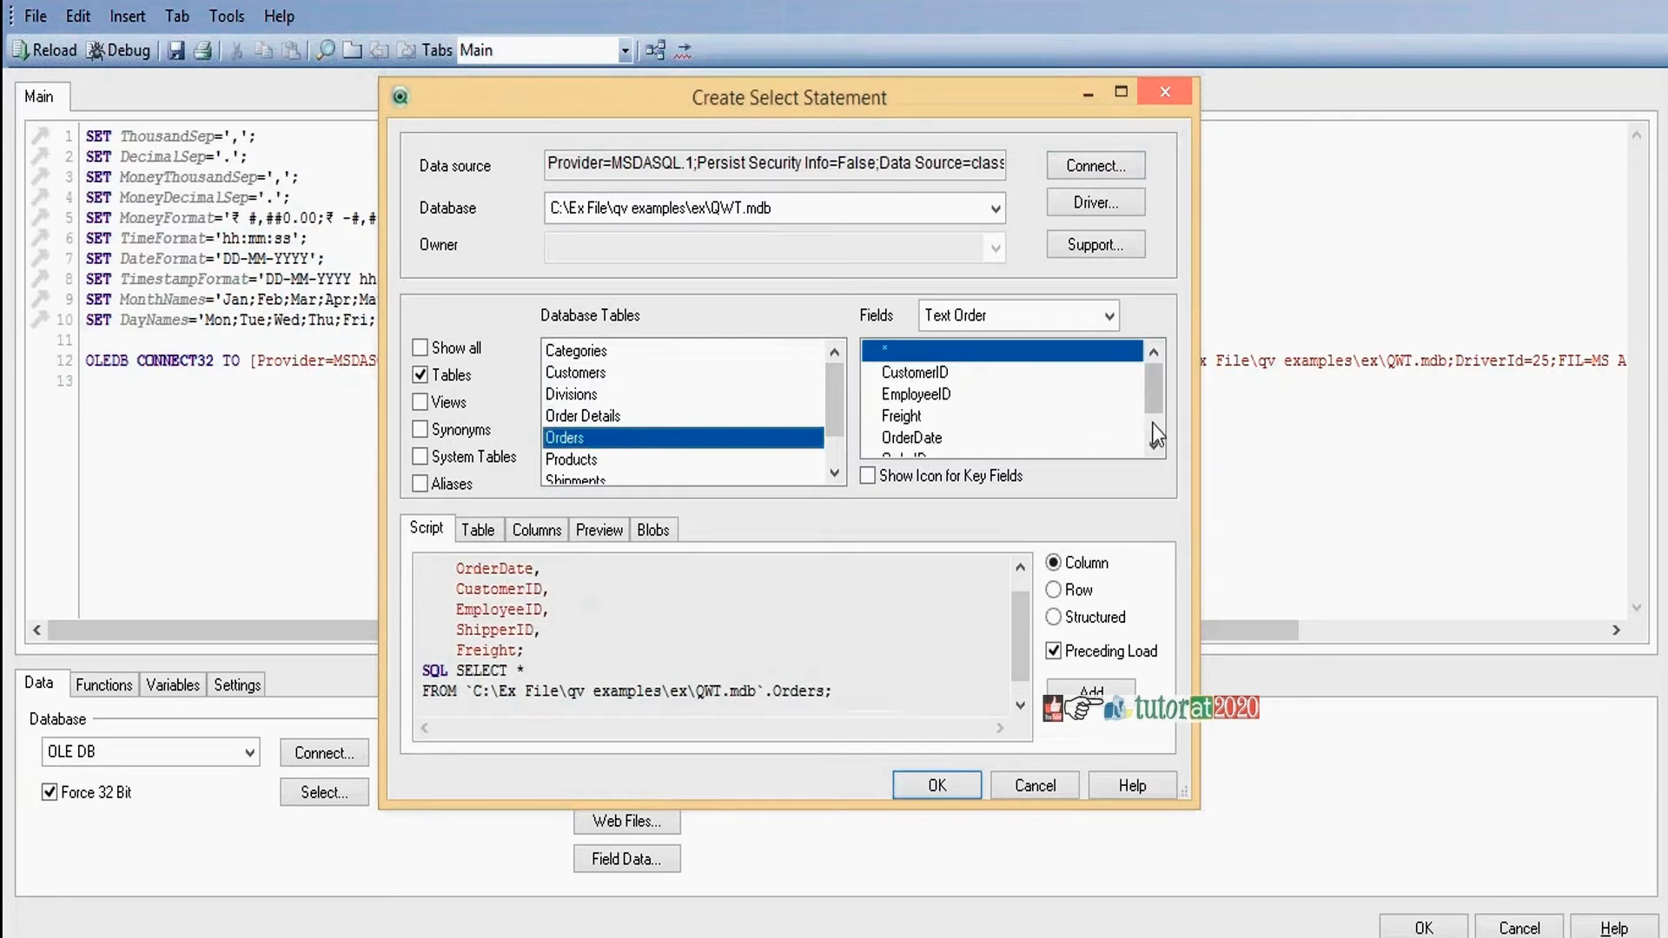
pyautogui.scroll(-1, 1153, 423)
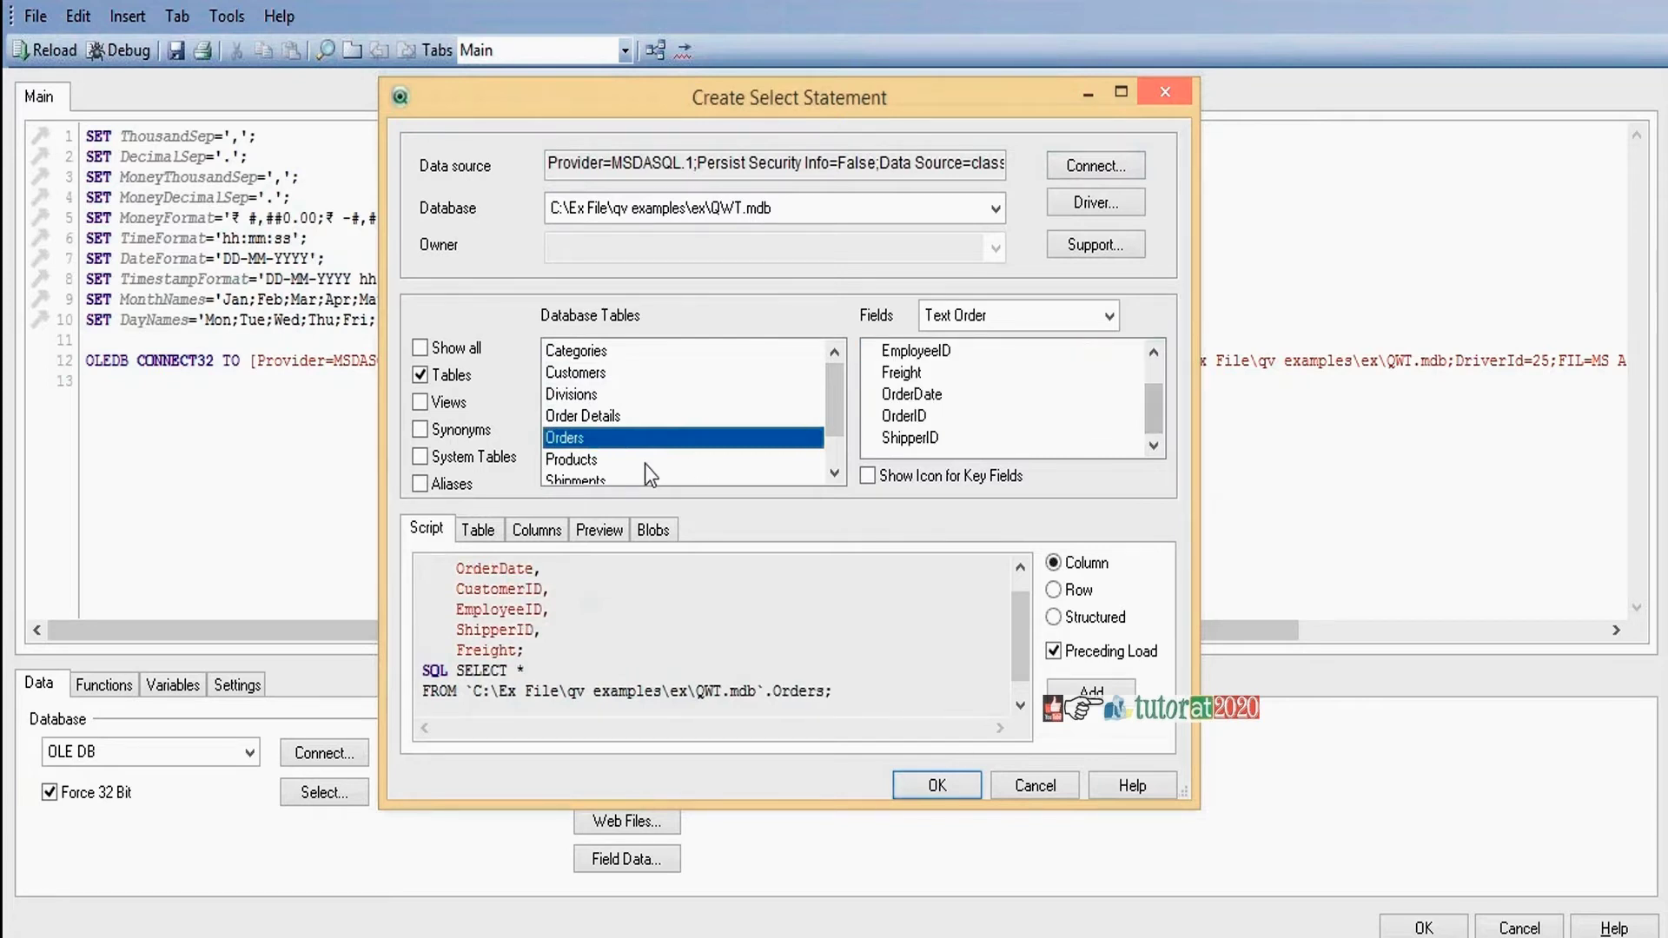
pyautogui.click(577, 458)
pyautogui.scroll(-2, 1154, 429)
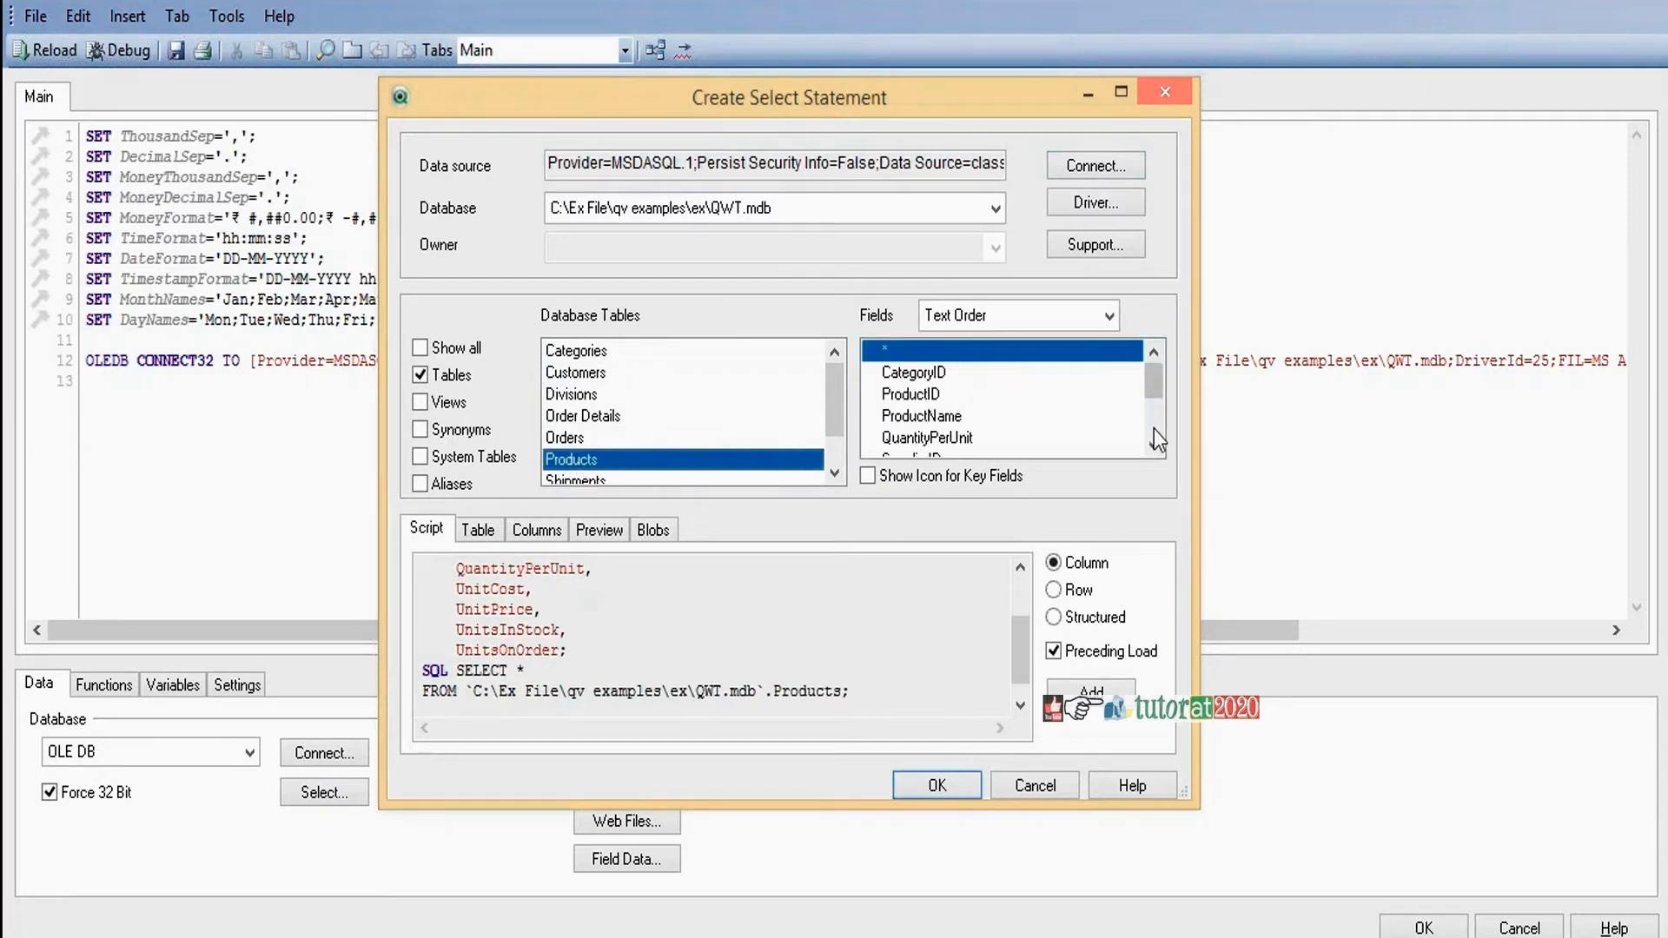
pyautogui.click(834, 448)
pyautogui.click(577, 439)
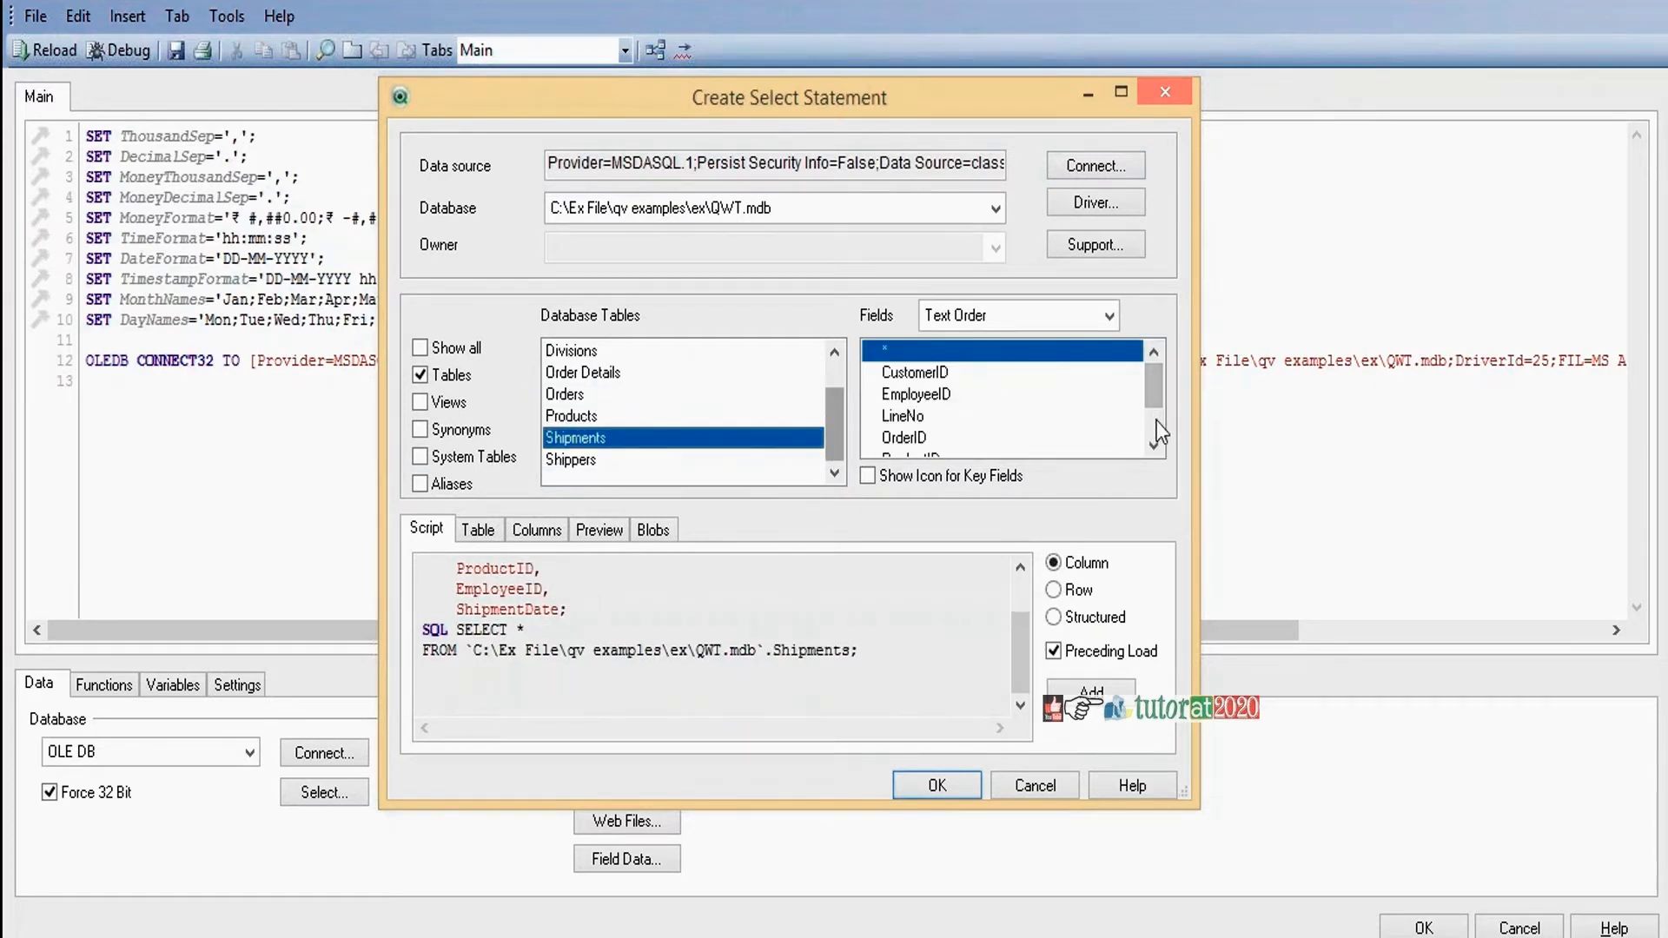
pyautogui.click(1155, 422)
pyautogui.click(564, 461)
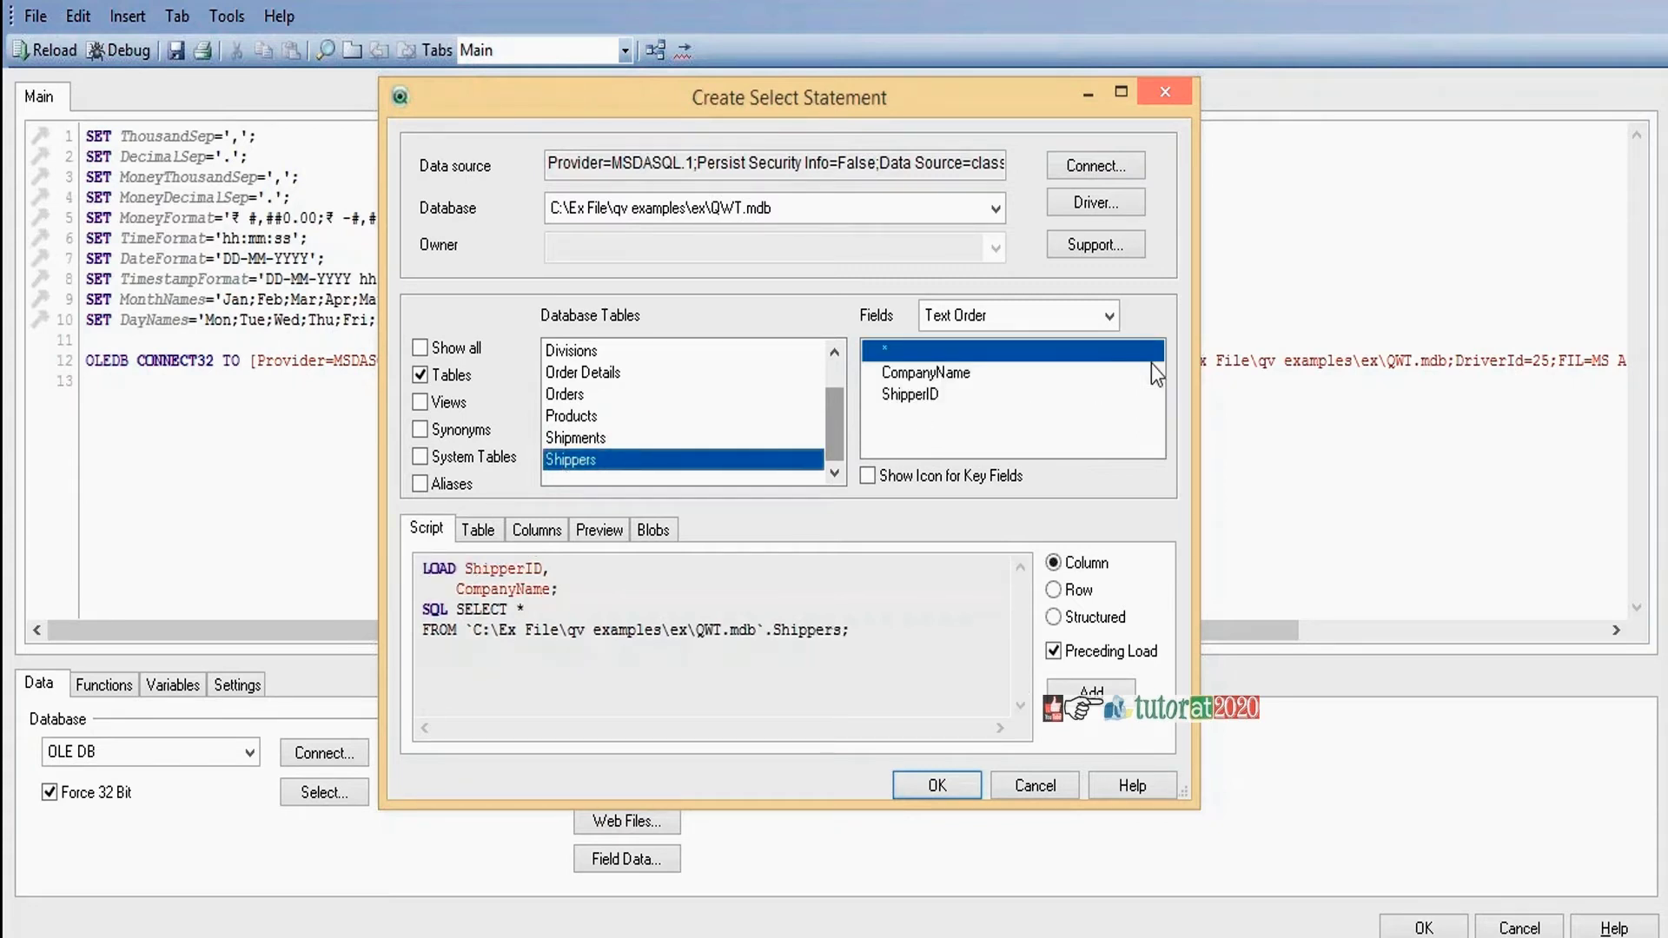
pyautogui.click(833, 368)
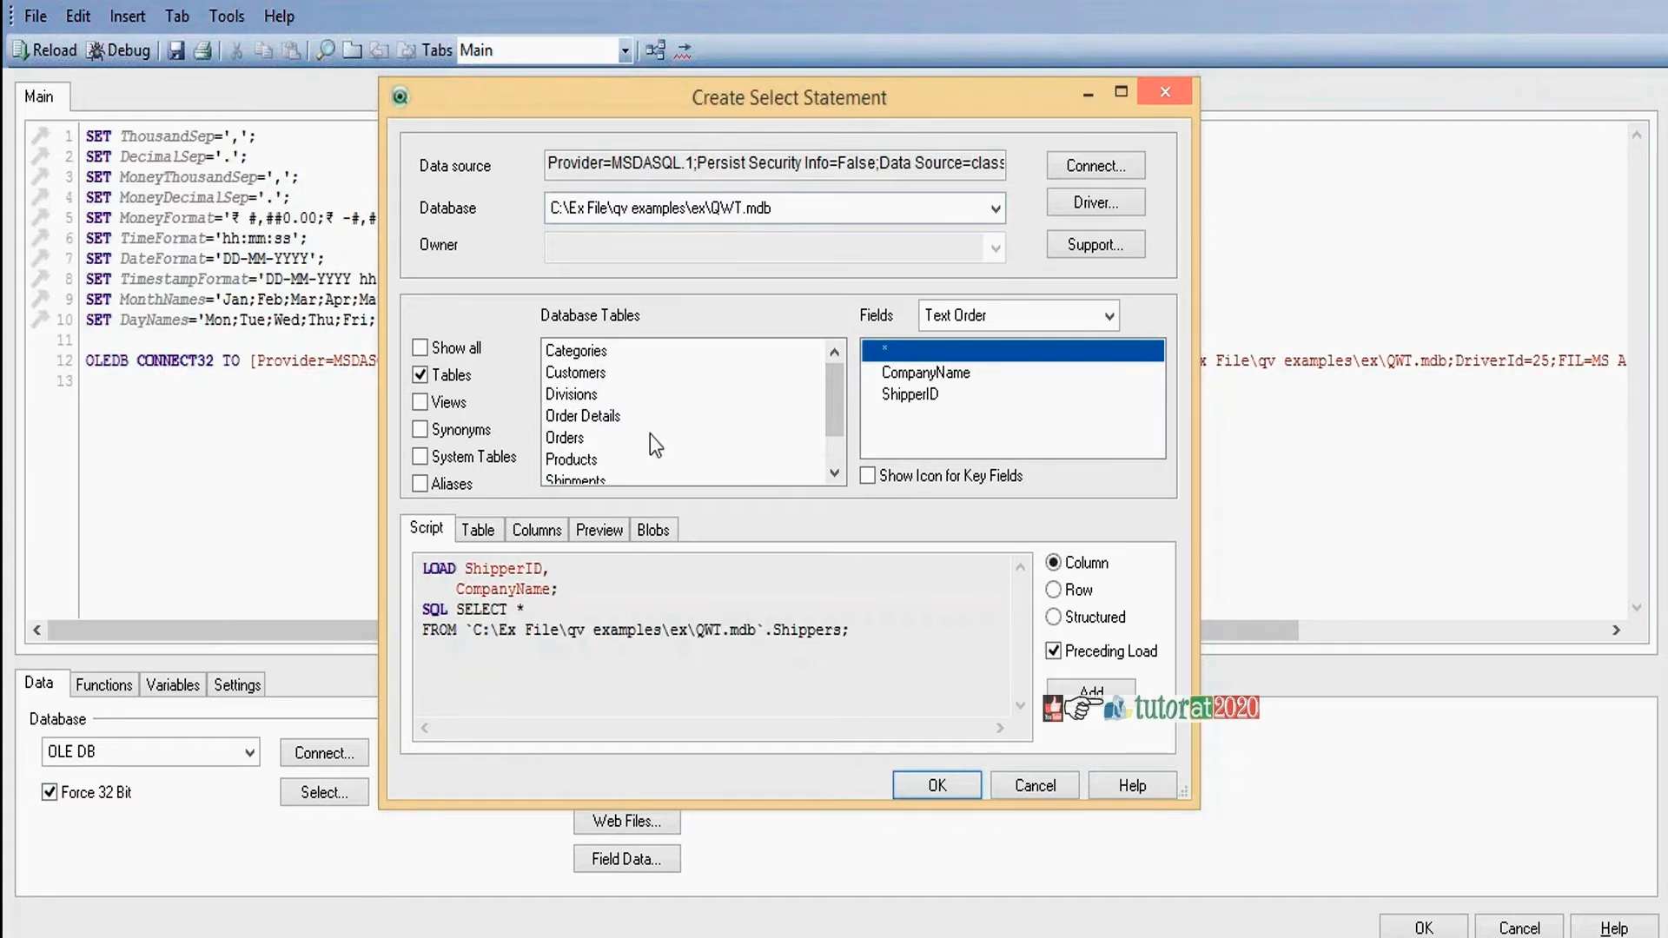
# Insert a select statement with preceding load for all fields of the Orders table into the script
pyautogui.click(834, 449)
pyautogui.click(570, 396)
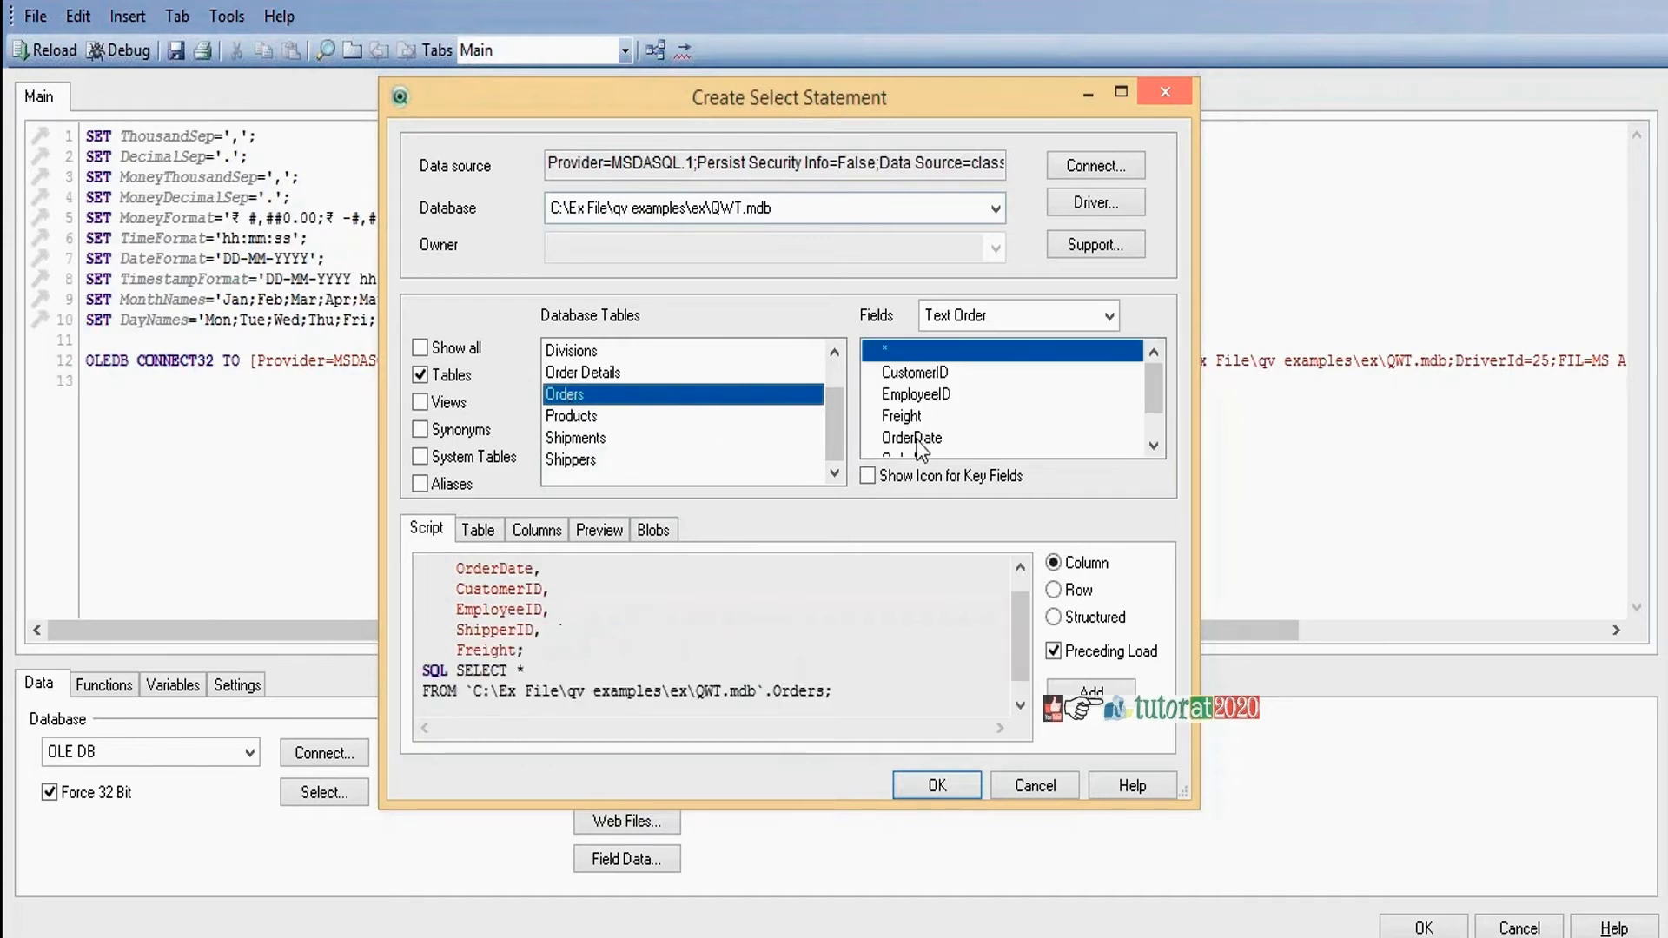
pyautogui.click(932, 443)
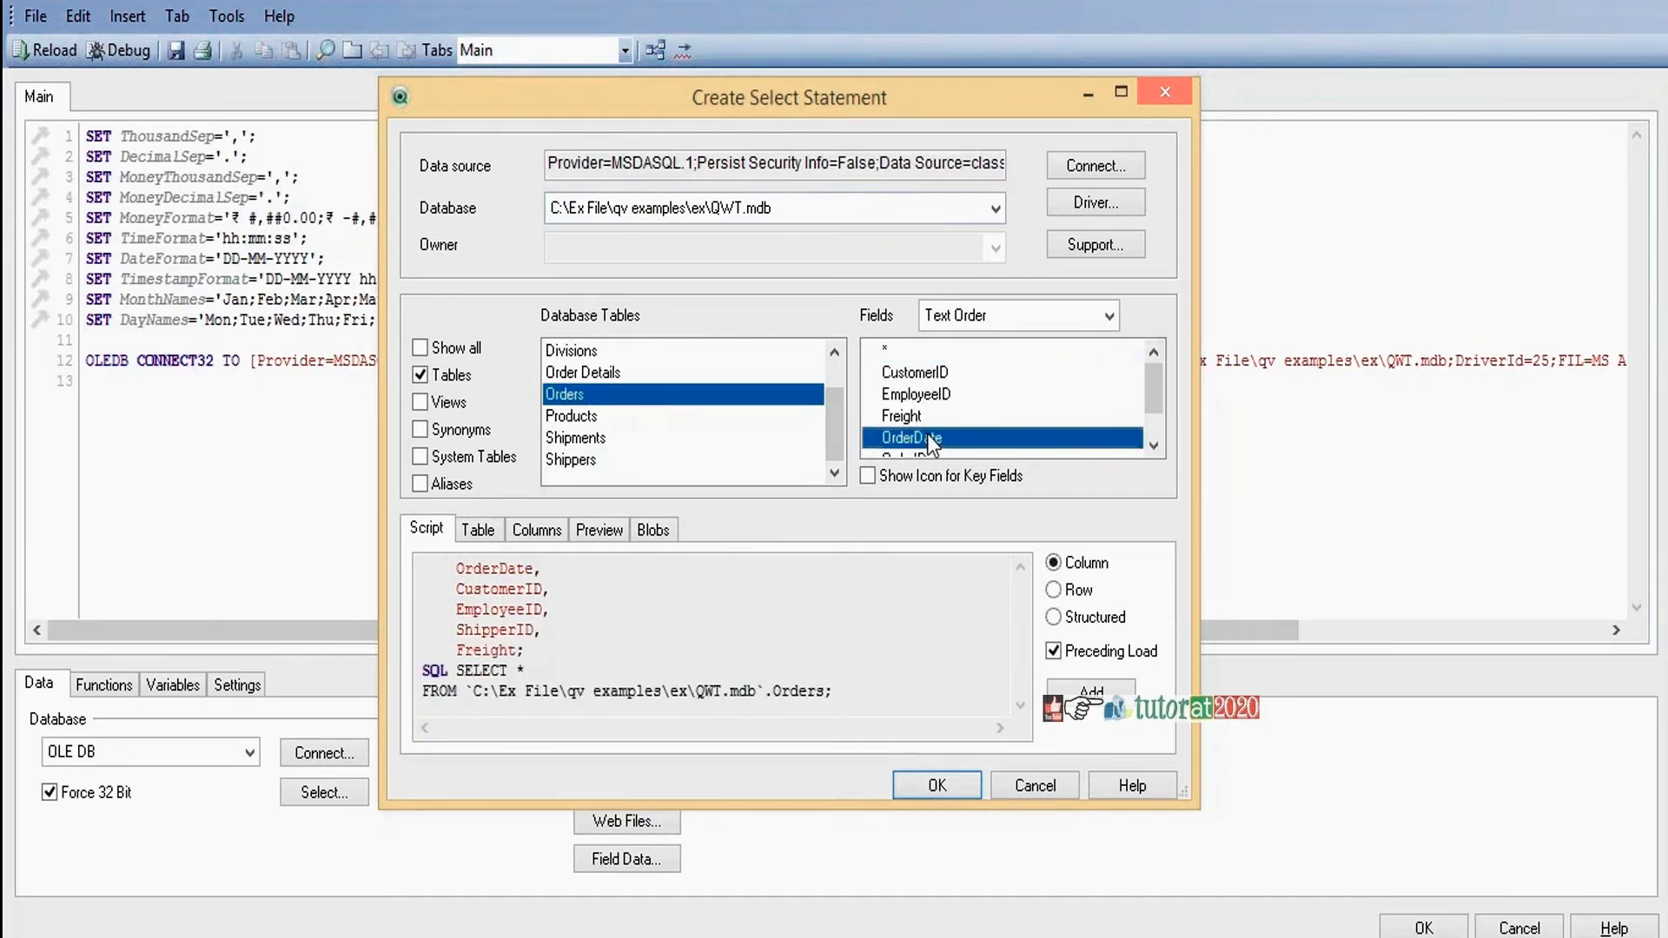
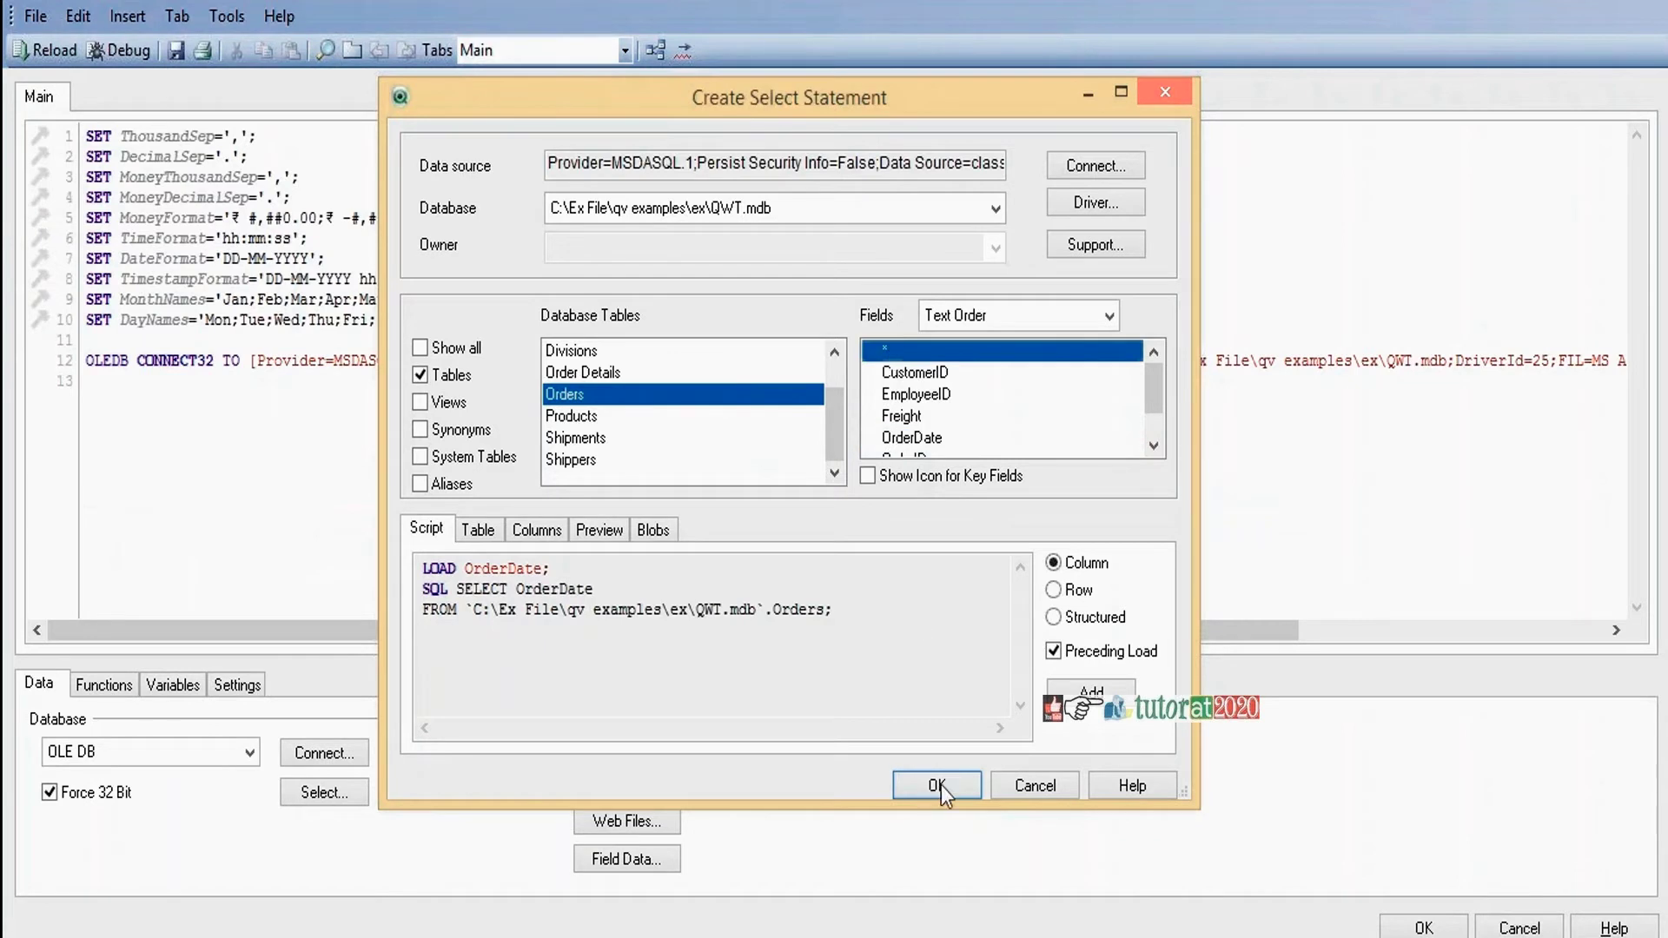
pyautogui.click(941, 785)
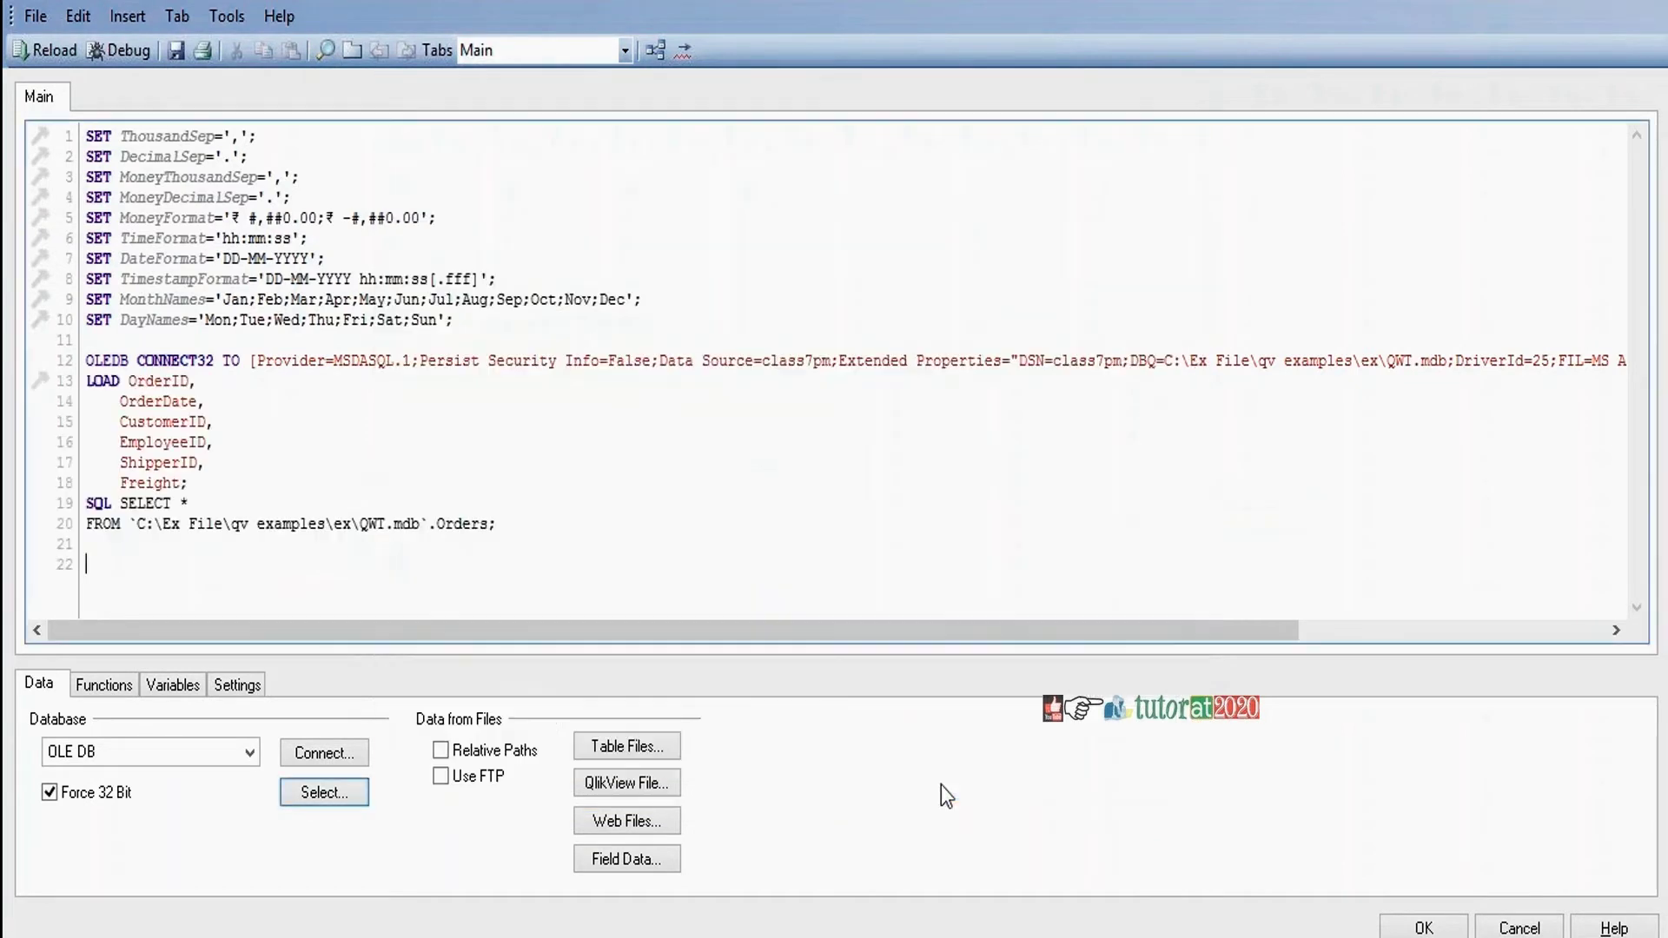
# Add the table label "Orders:" on its own line directly above the first LOAD statement
pyautogui.click(92, 374)
pyautogui.press('Return')
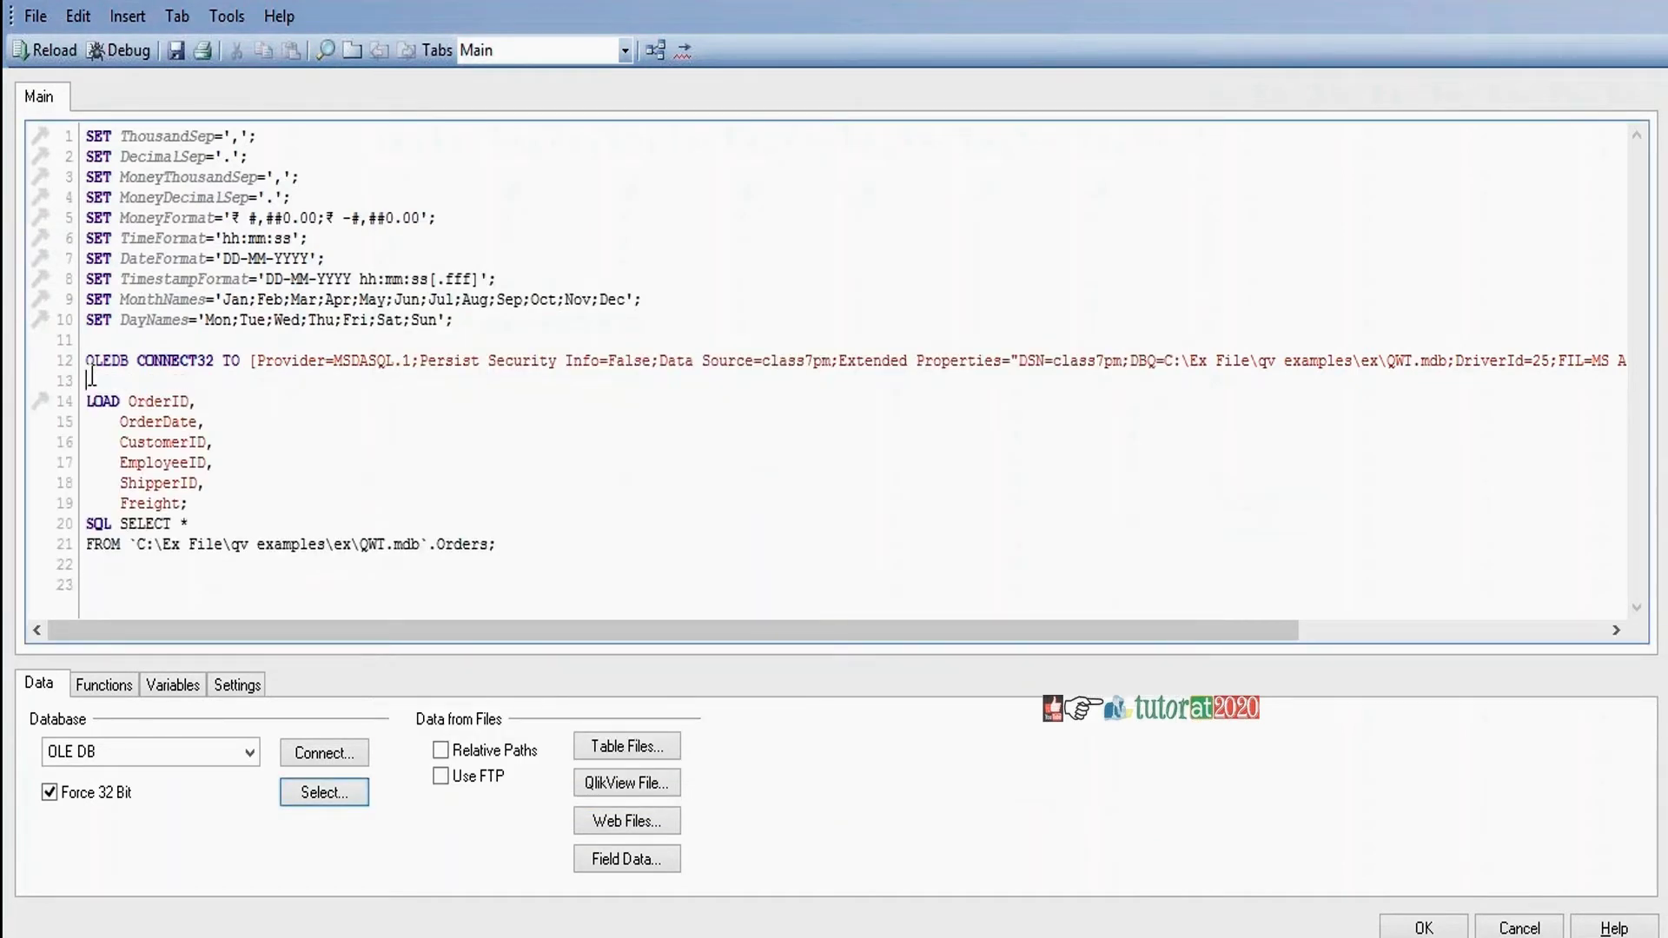
pyautogui.write('Orders')
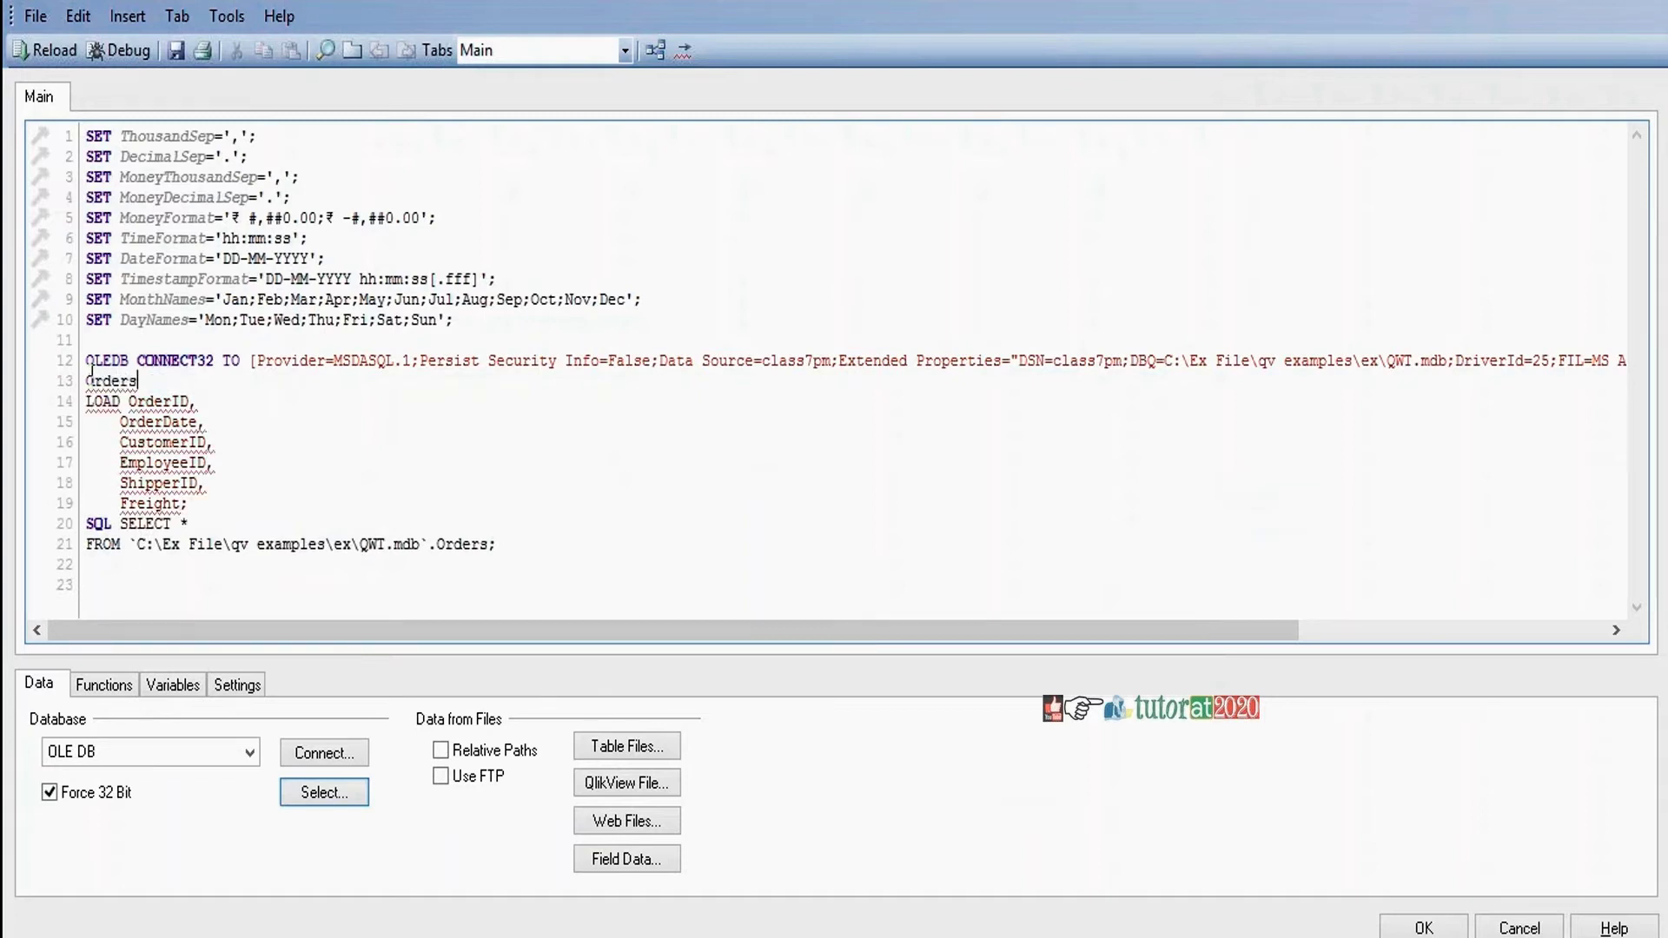
pyautogui.write(':')
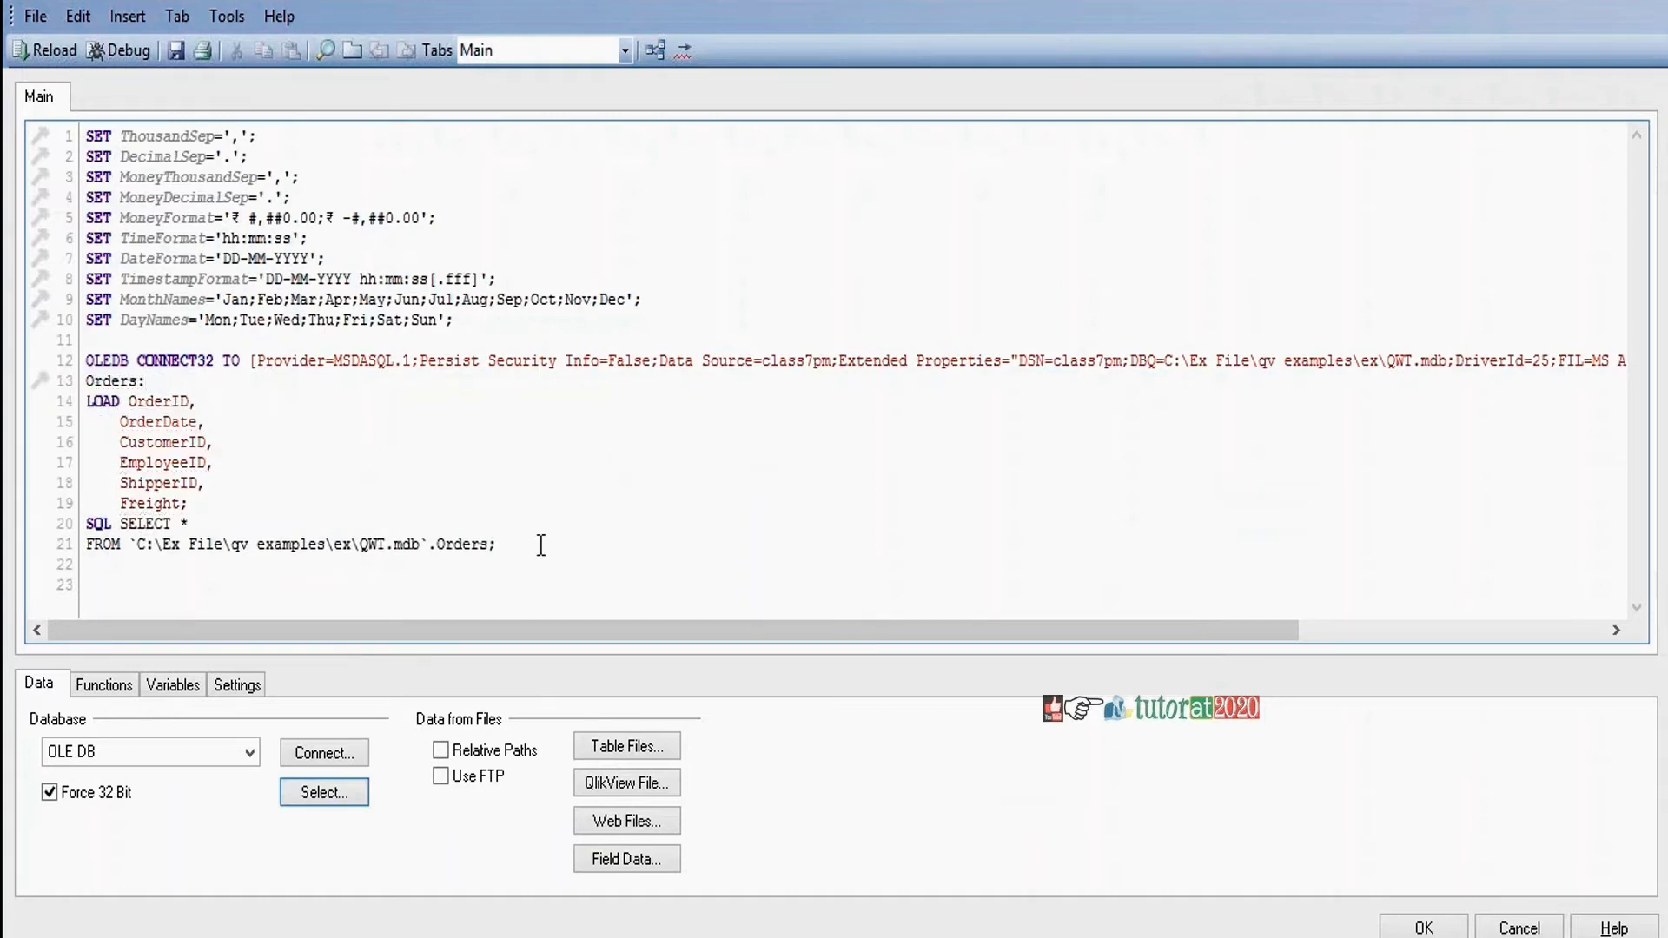
# Add about a dozen blank lines at the end of the script below the Orders load
pyautogui.hotkey('ctrl', 'End')
pyautogui.press('Return')
pyautogui.press('Return')
pyautogui.press('Return')
pyautogui.press('Return')
pyautogui.press('Return')
pyautogui.press('Return')
pyautogui.press('Return')
pyautogui.press('Return')
pyautogui.press('Return')
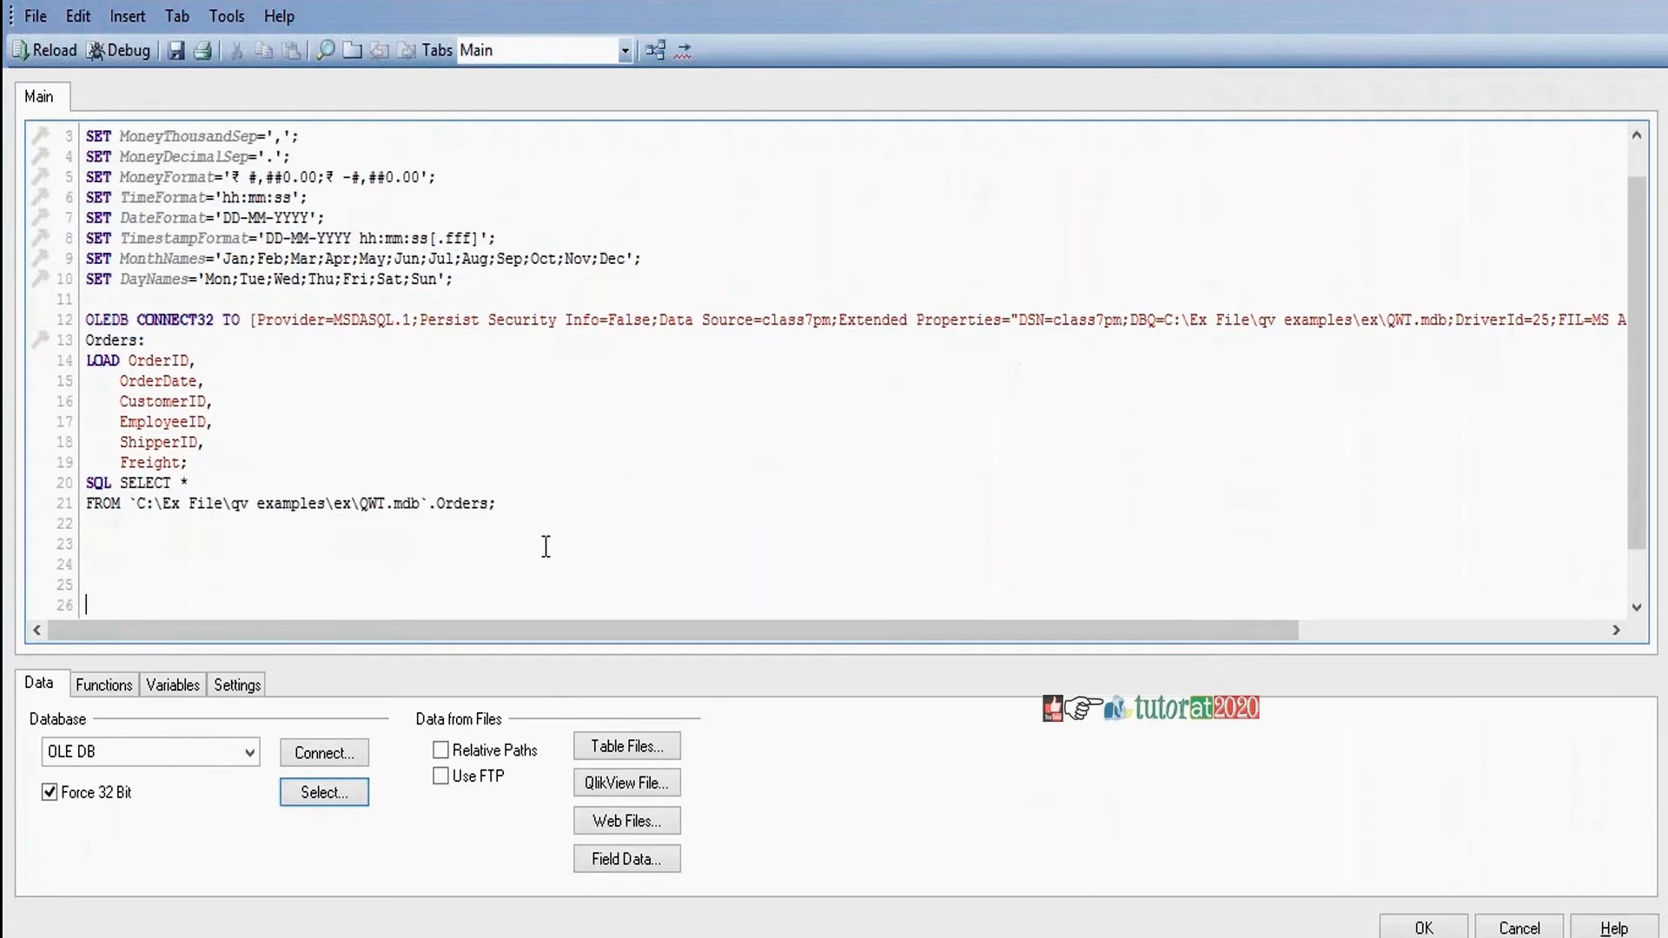
pyautogui.press('Return')
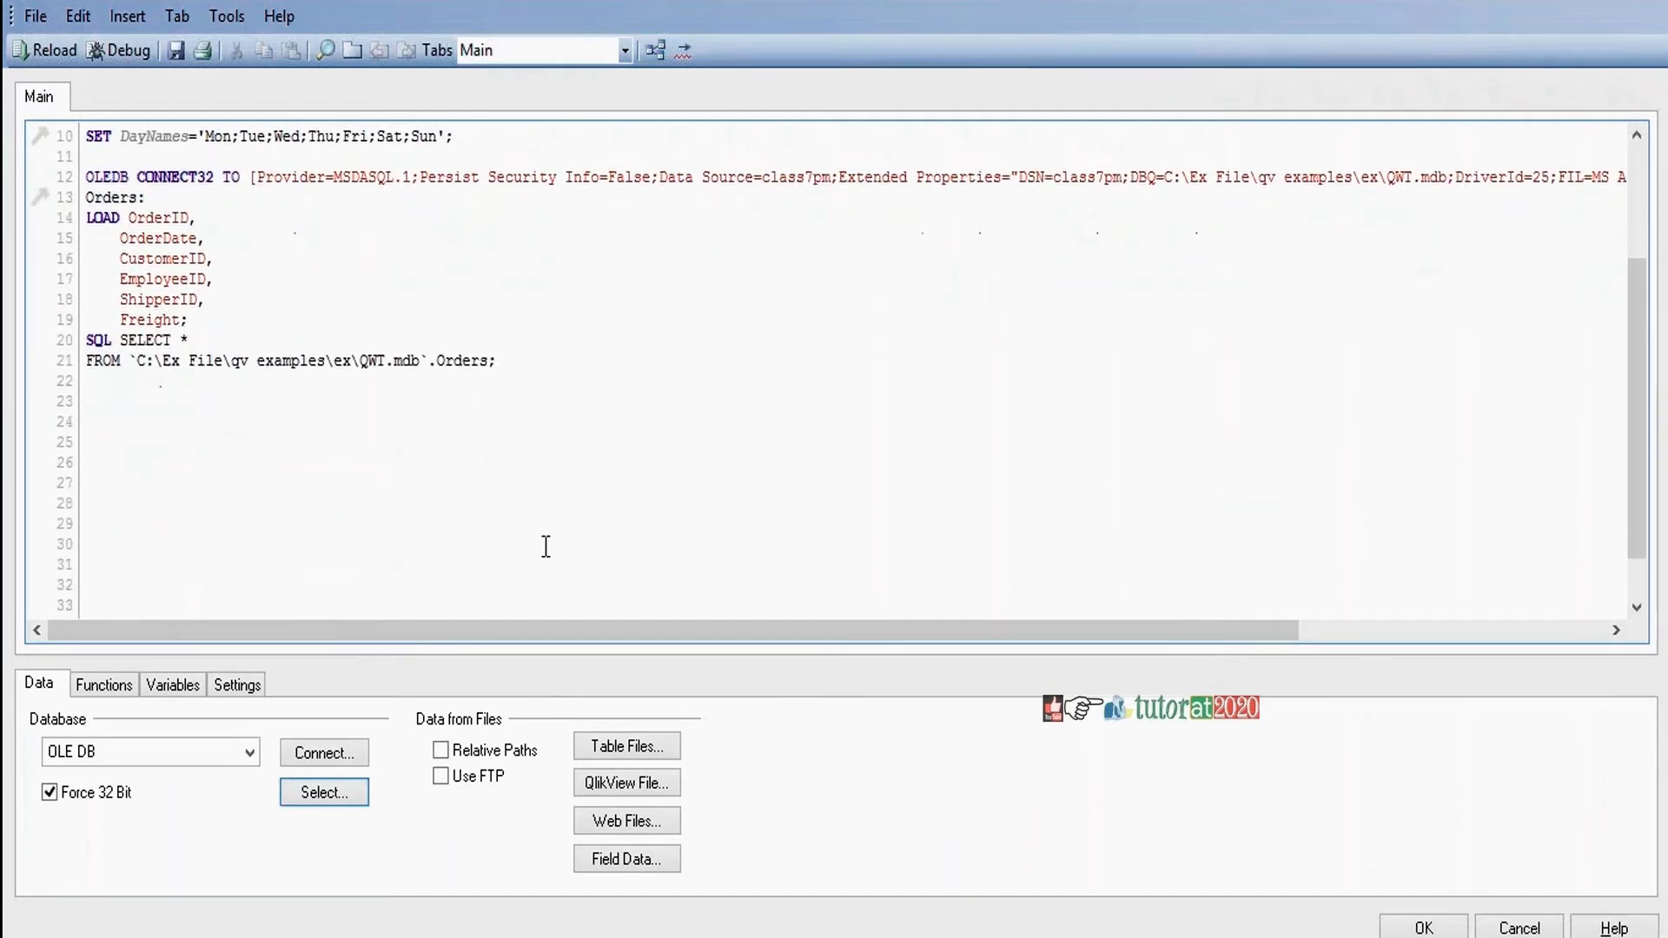
pyautogui.press('Return')
# Below the Orders load, write the statement "LOAD * Resident Orders Order By OrderDate;"
pyautogui.click(97, 382)
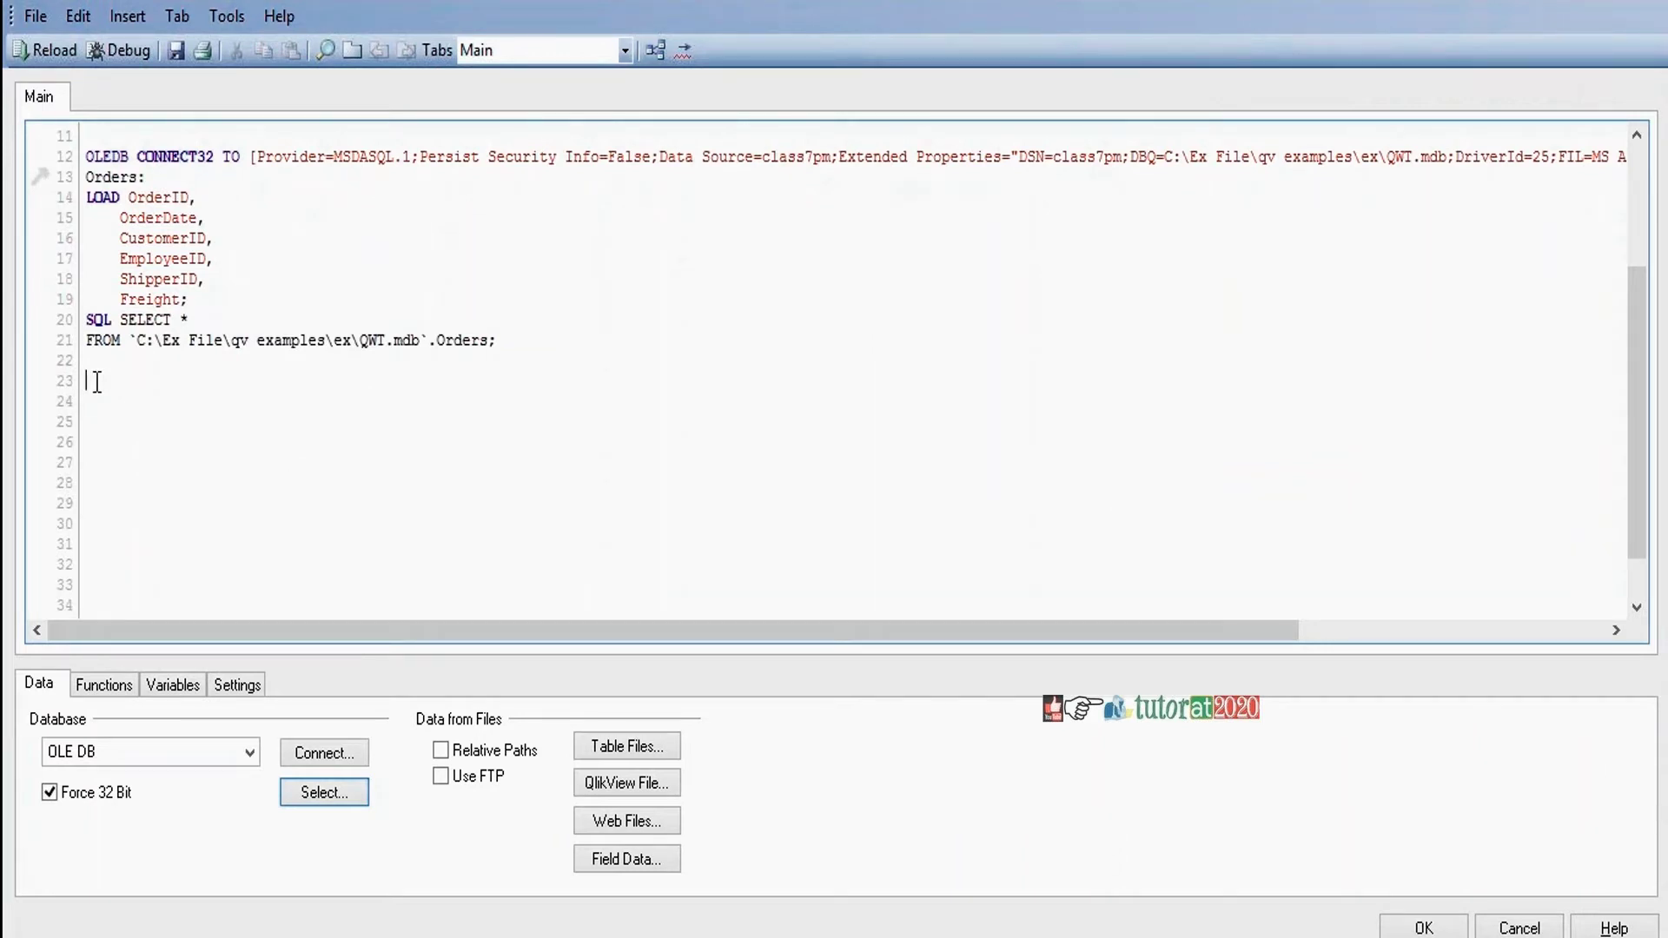
pyautogui.write('LOAD')
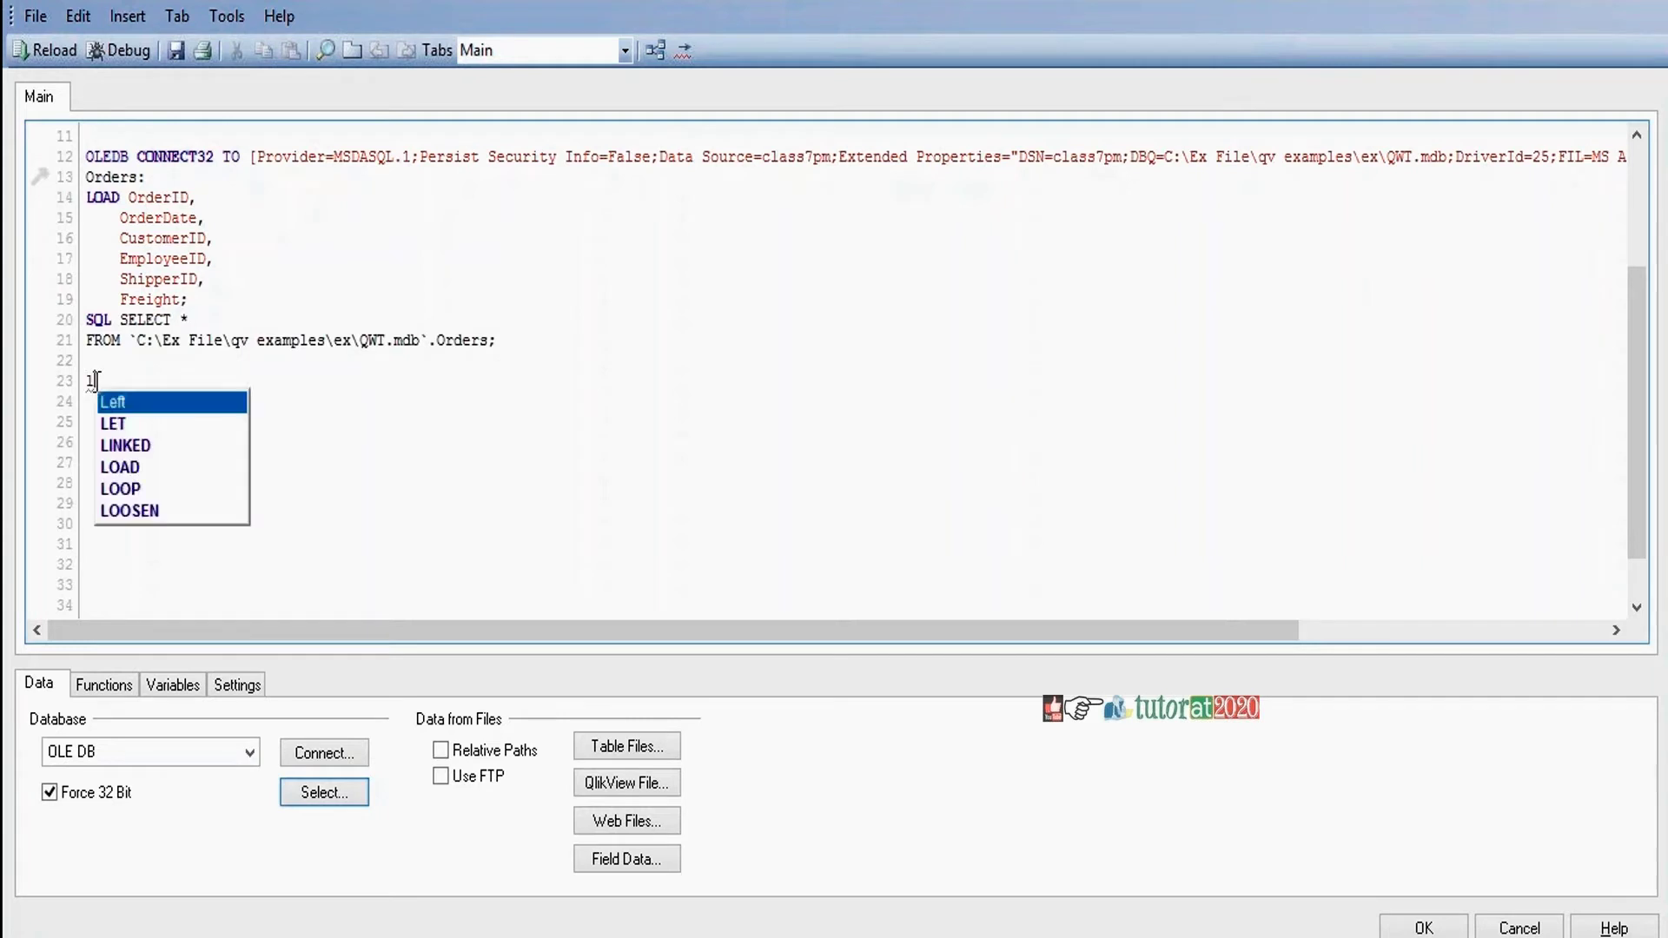
pyautogui.write(' *')
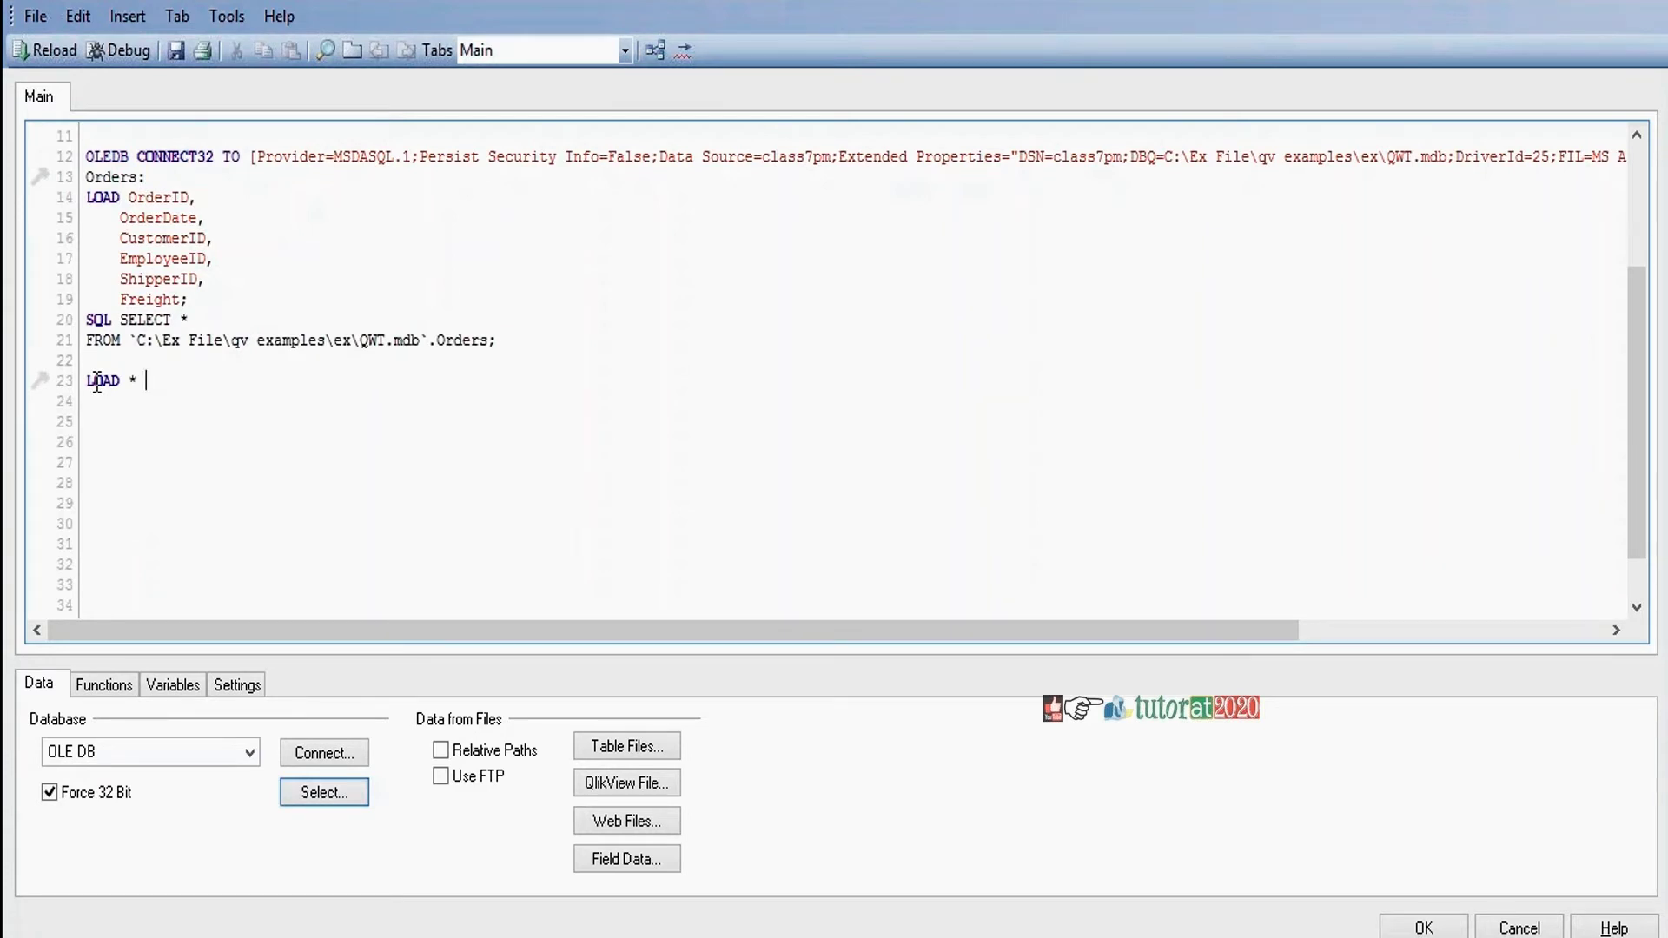
pyautogui.write(' re')
pyautogui.press('Return')
pyautogui.write('Orders o')
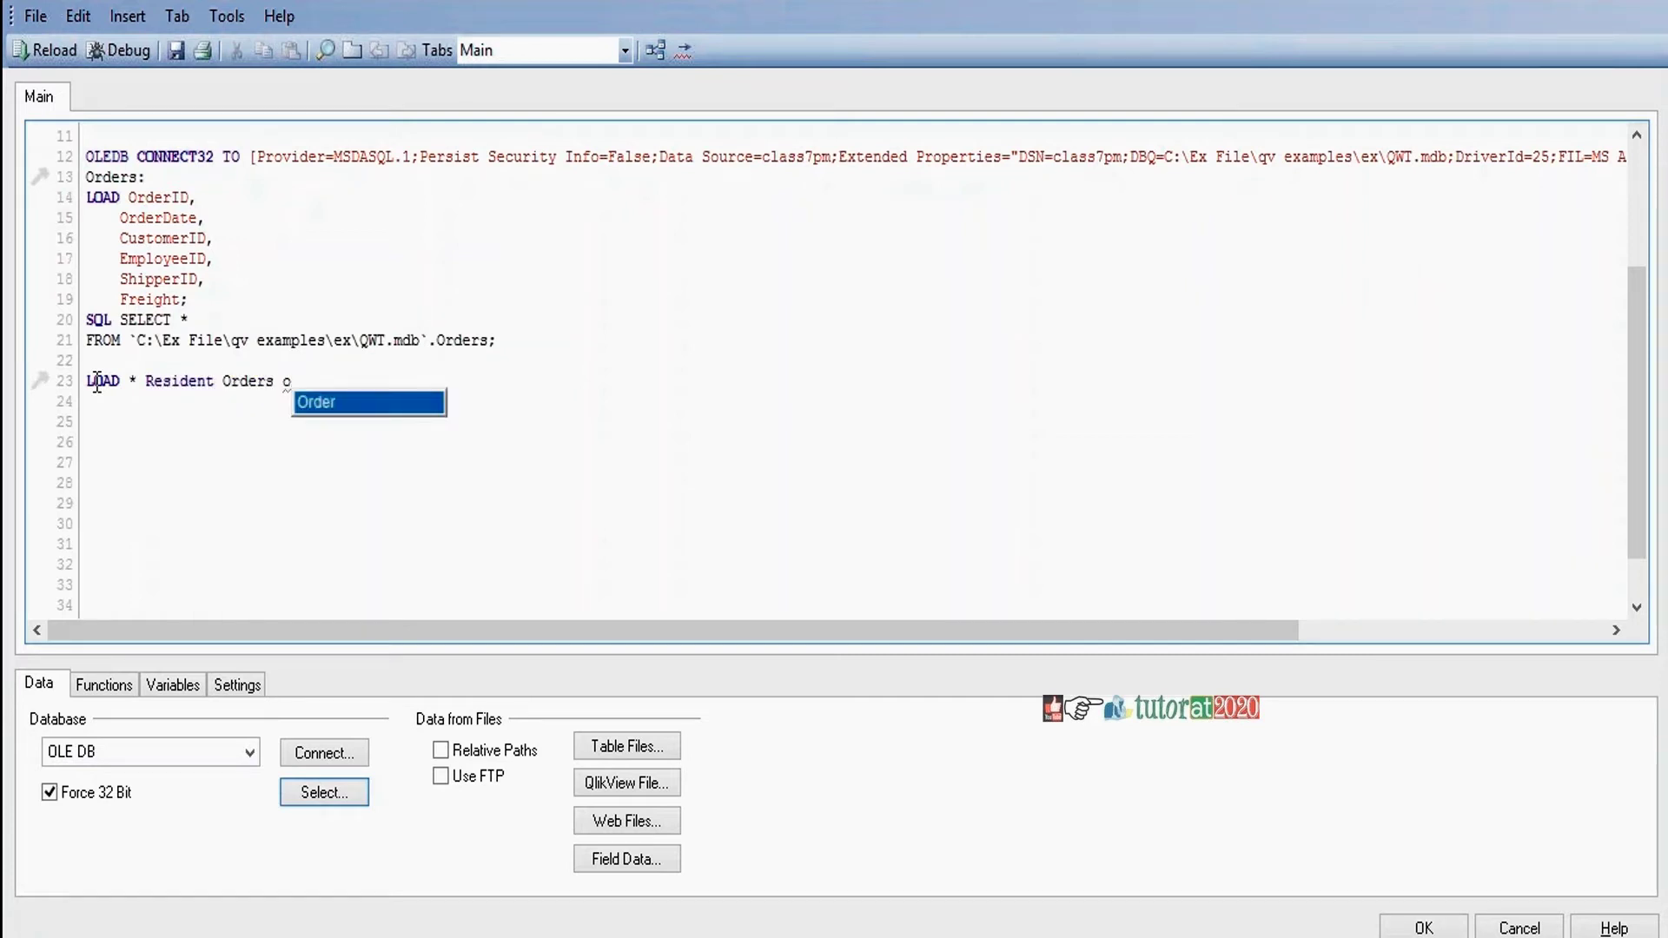
pyautogui.press('Return')
pyautogui.write('By')
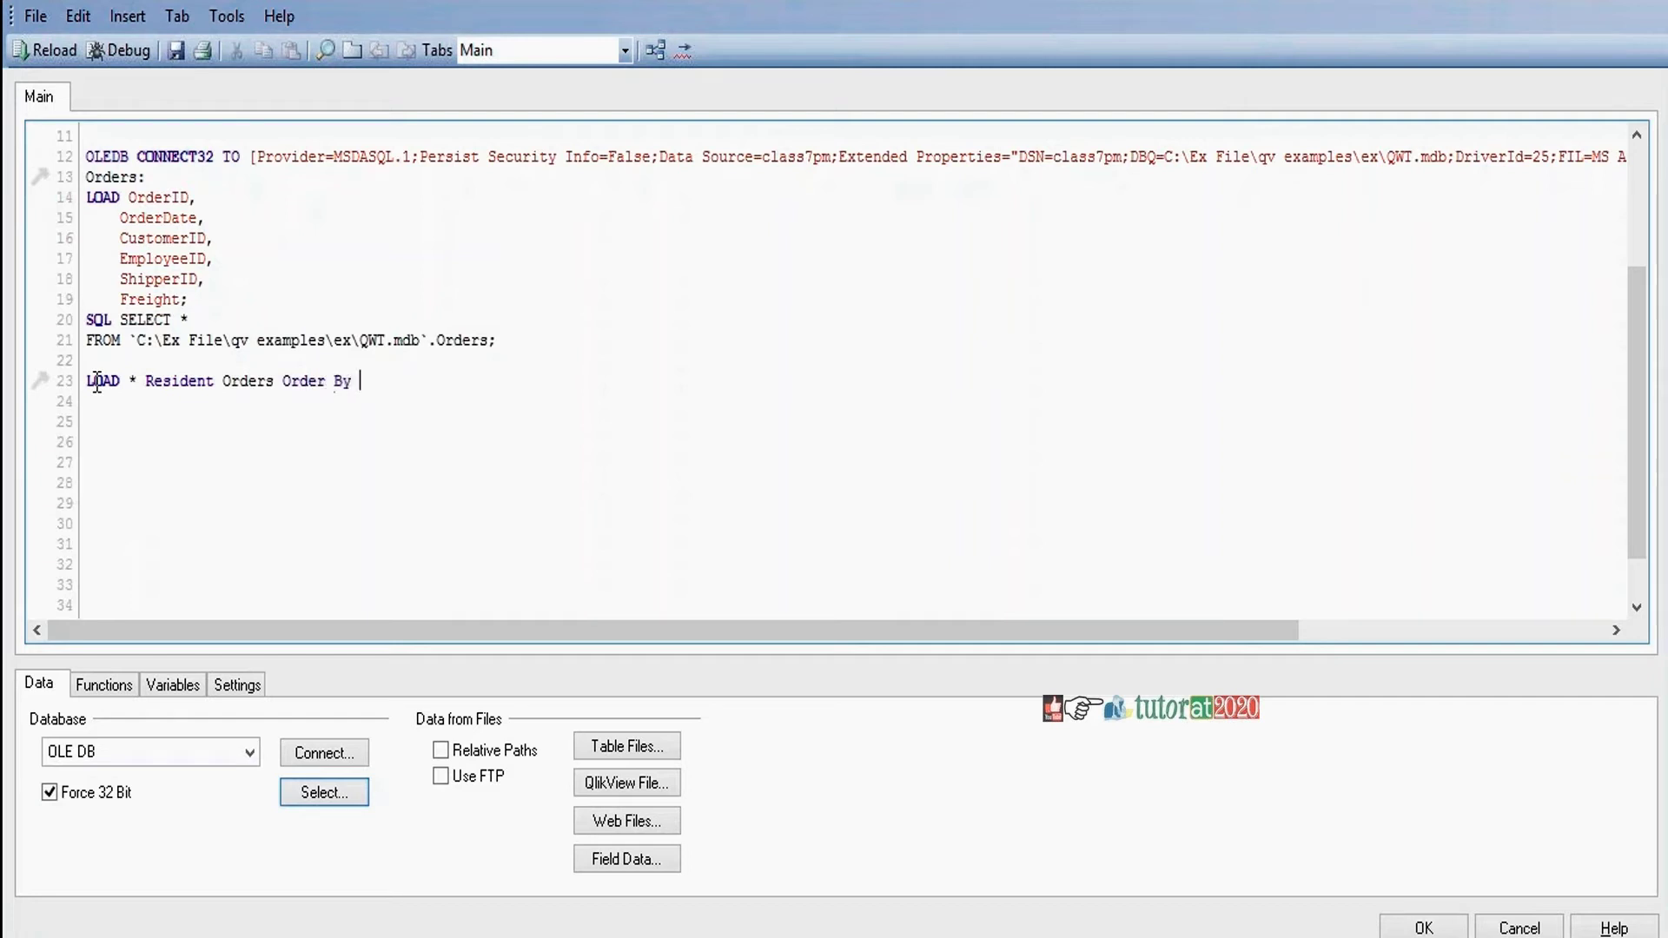
pyautogui.write(' OrderDate;')
# Label the resident load "OrderSort:" on the line above it and add blank lines after the statement
pyautogui.click(103, 363)
pyautogui.press('Return')
pyautogui.write('Order')
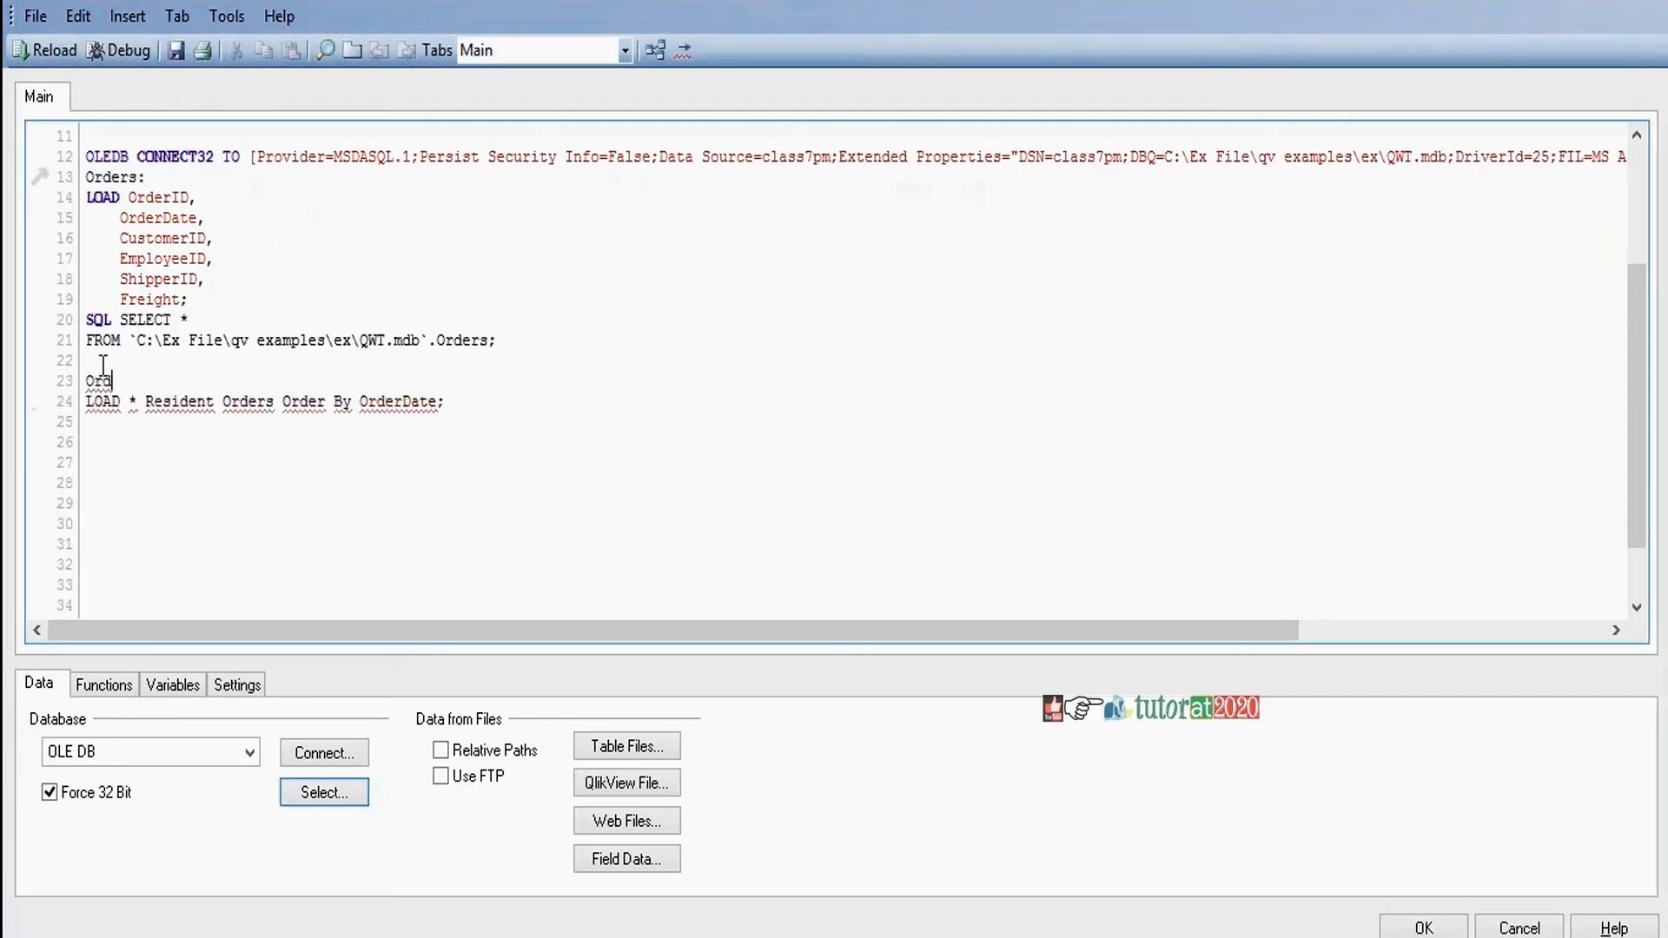
pyautogui.write('Sort:')
pyautogui.click(464, 404)
pyautogui.press('Return')
pyautogui.press('Return')
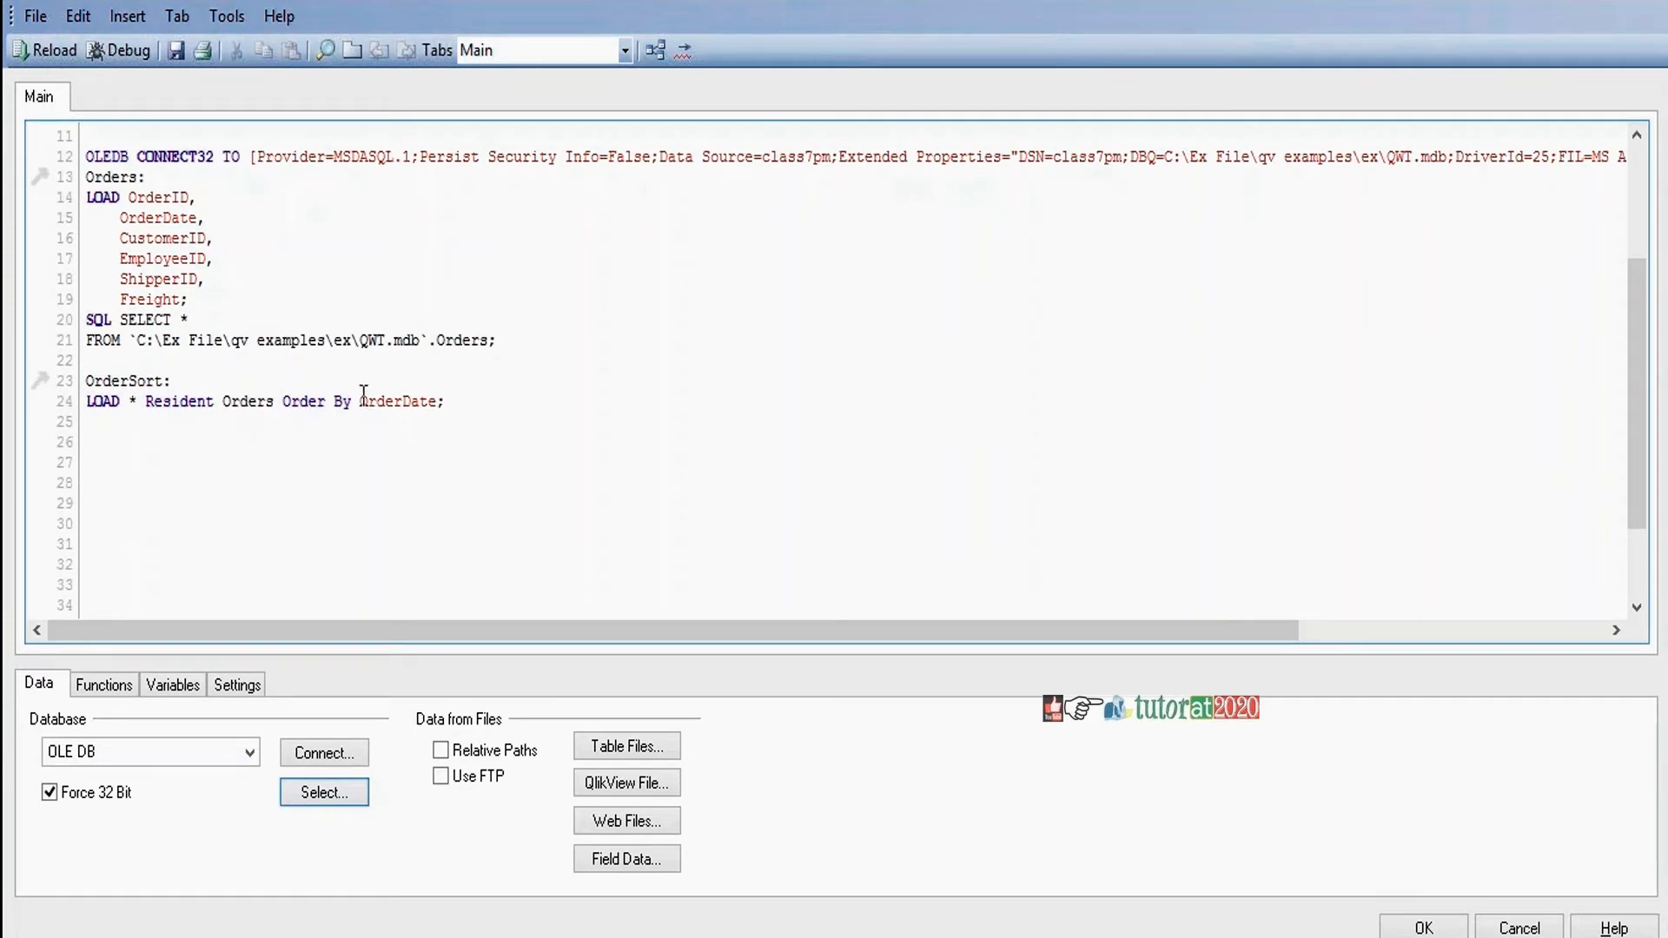
pyautogui.moveTo(362, 397); pyautogui.dragTo(437, 406)
# Insert the NoConcatenate prefix on its own line between the Orders load and the OrderSort label
pyautogui.click(97, 364)
pyautogui.press('Return')
pyautogui.press('Return')
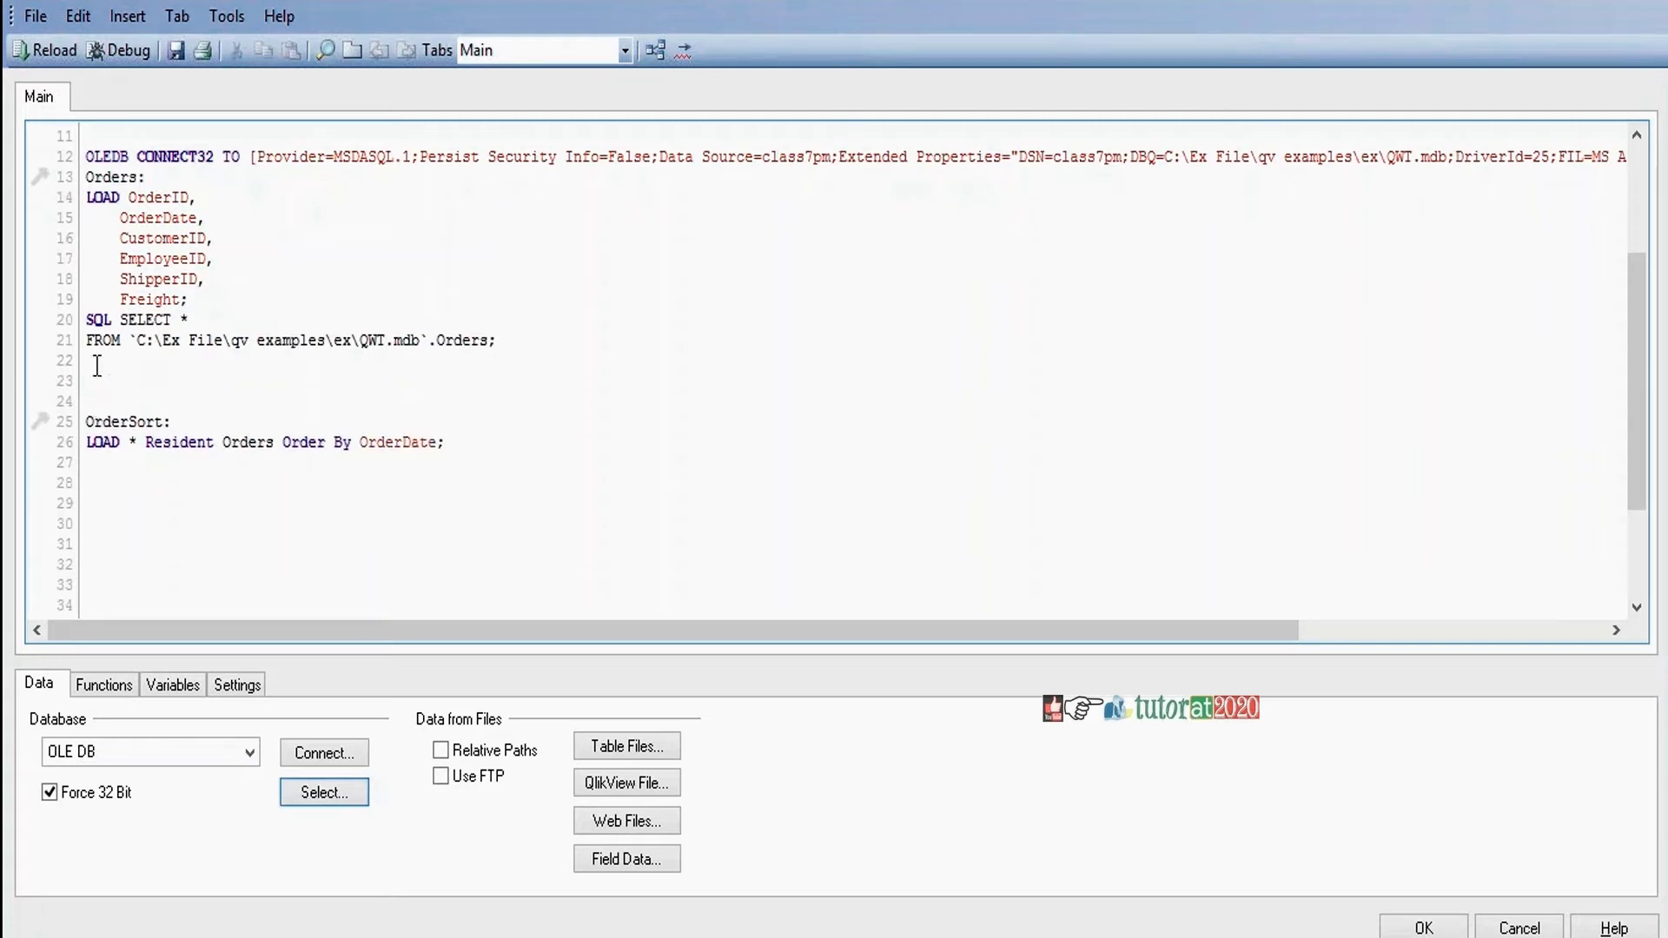
pyautogui.write('r')
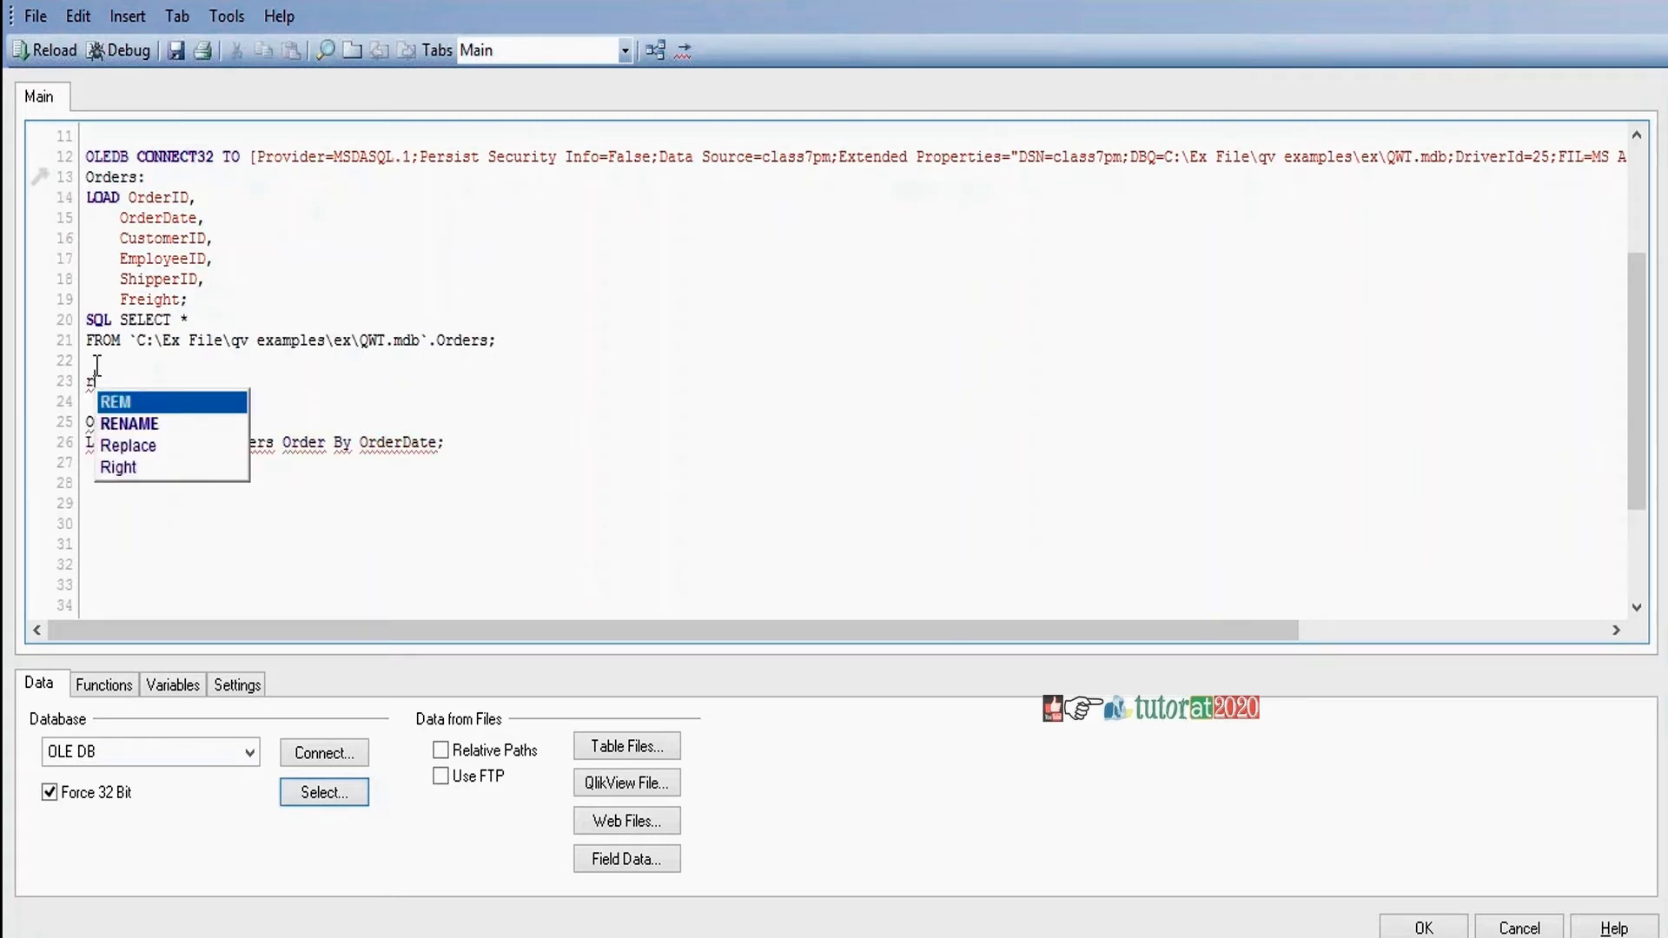
pyautogui.press('BackSpace')
pyautogui.write('no')
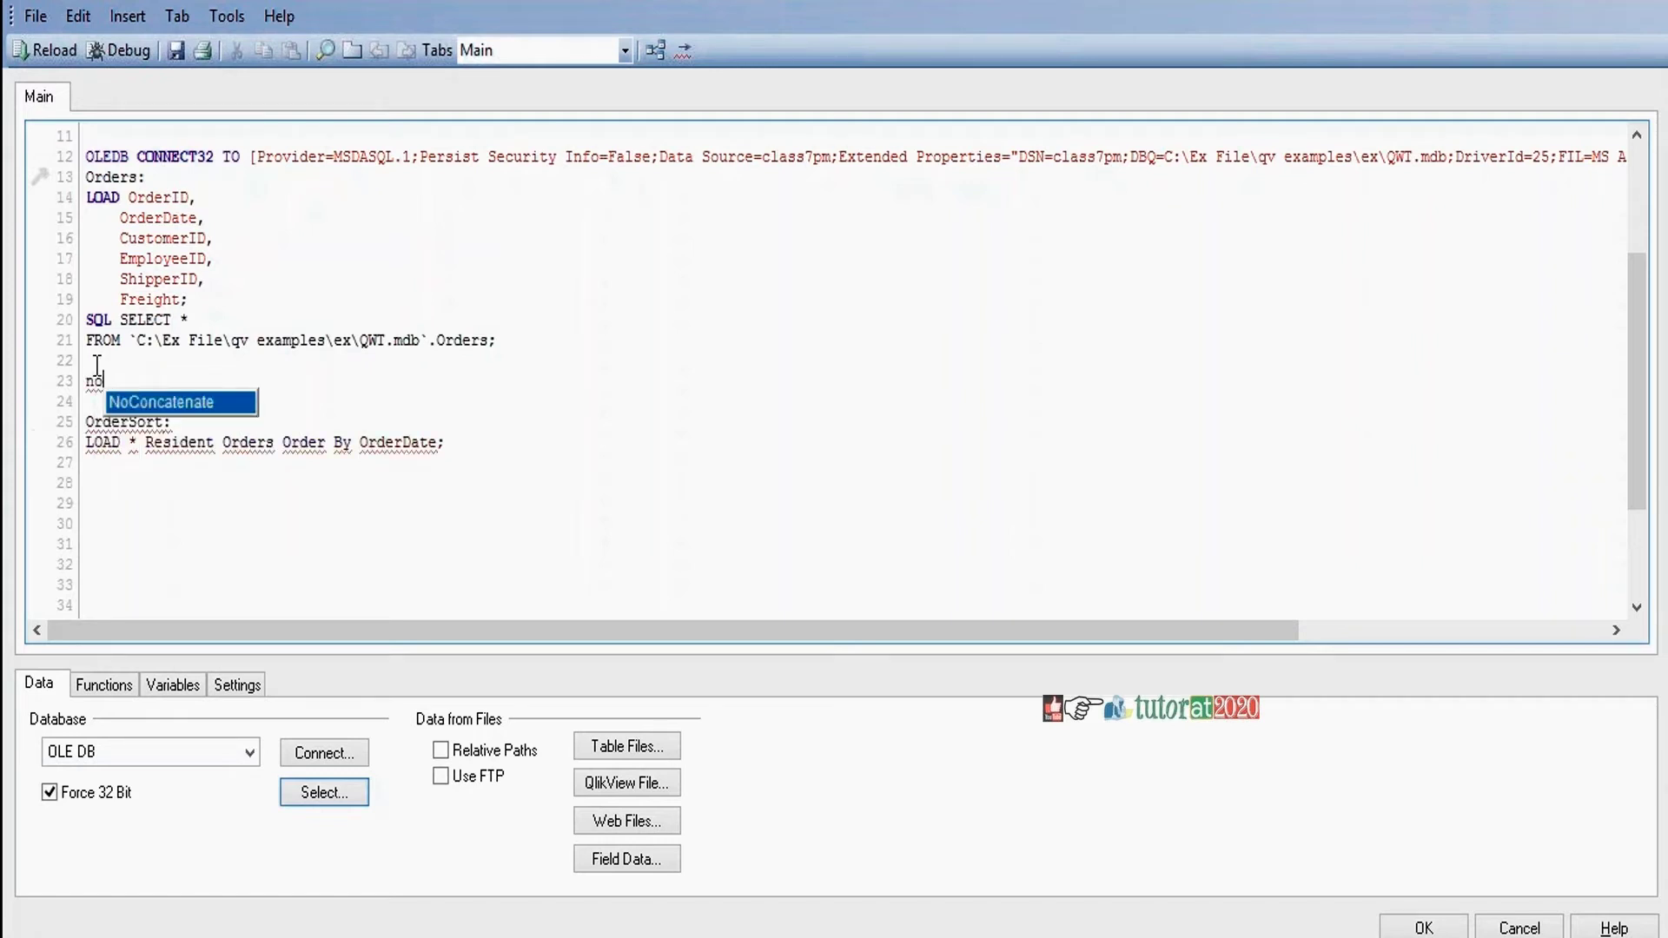
pyautogui.press('Return')
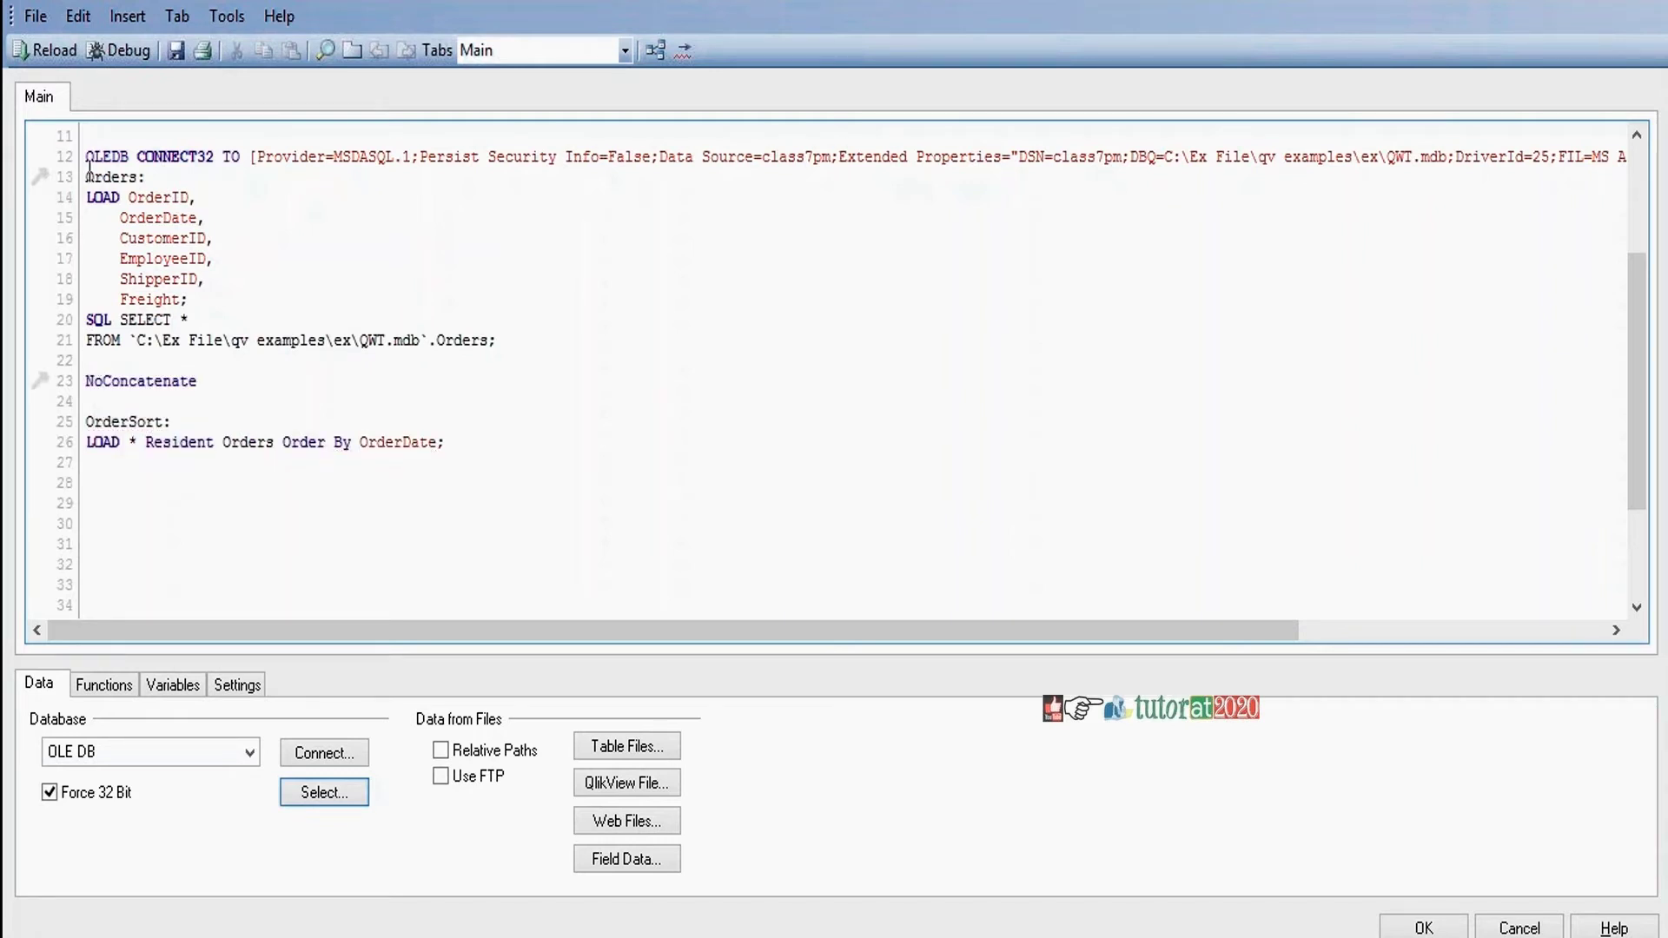
pyautogui.moveTo(85, 177); pyautogui.dragTo(499, 341)
pyautogui.moveTo(87, 423); pyautogui.dragTo(513, 427)
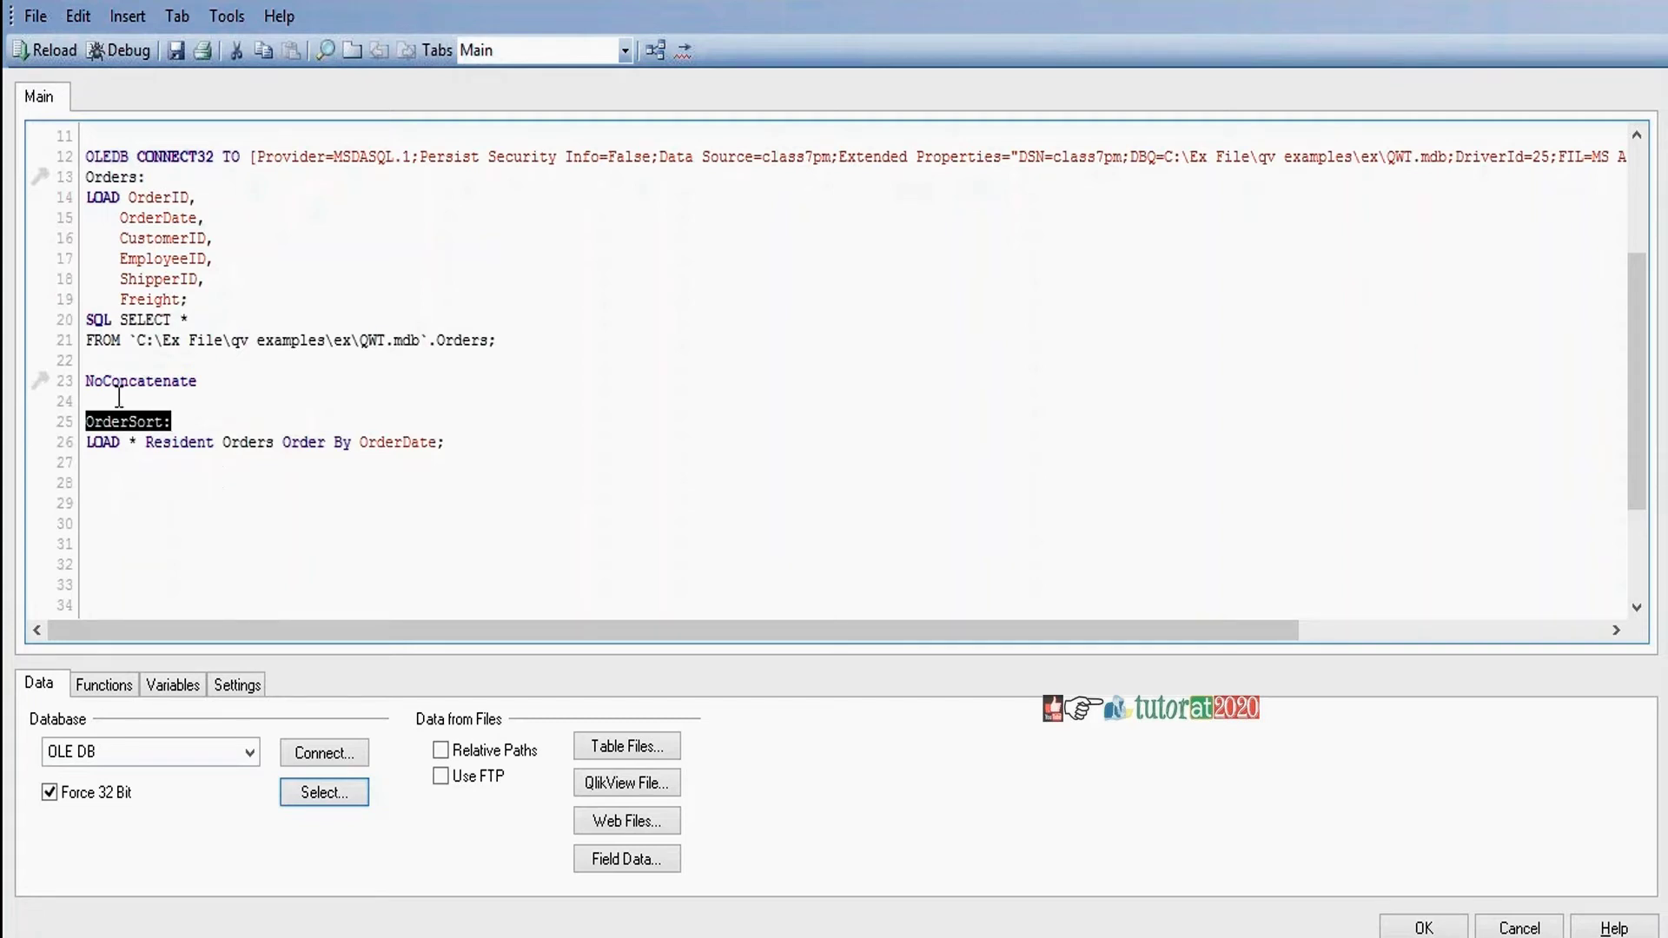
# Below the OrderSort load, leave an empty line and write the statement "LET vMinDate=Peek();"
pyautogui.click(461, 448)
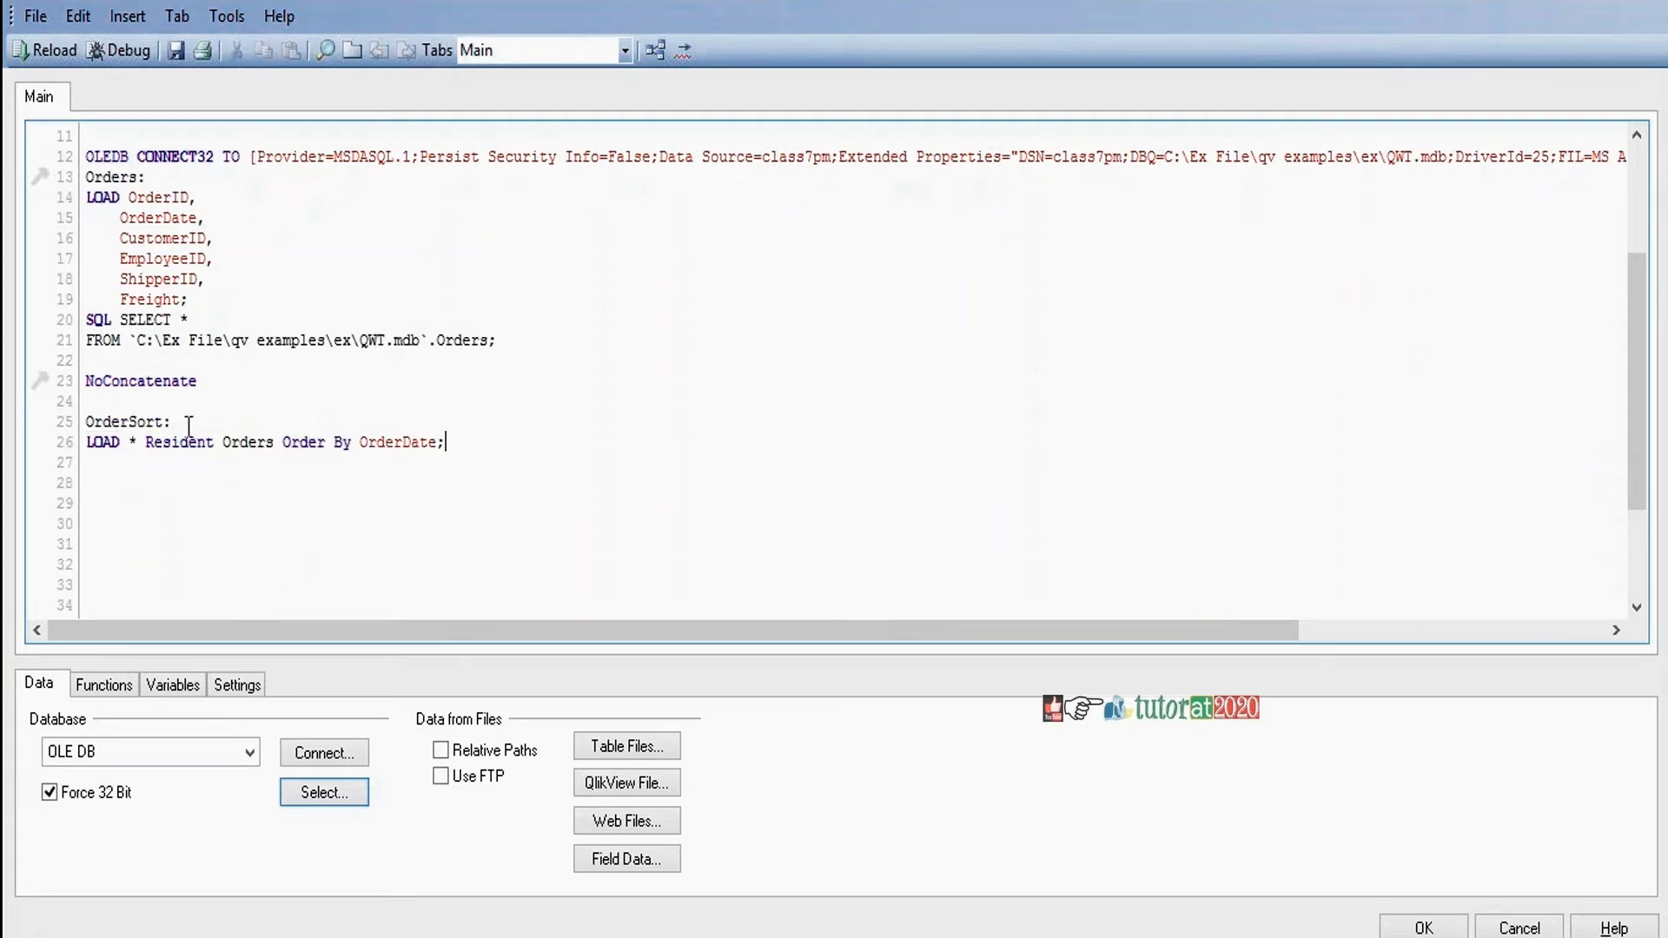
pyautogui.press('Return')
pyautogui.press('Return')
pyautogui.press('Return')
pyautogui.click(93, 475)
pyautogui.write('le')
pyautogui.press('Down')
pyautogui.press('Return')
pyautogui.write('vMin')
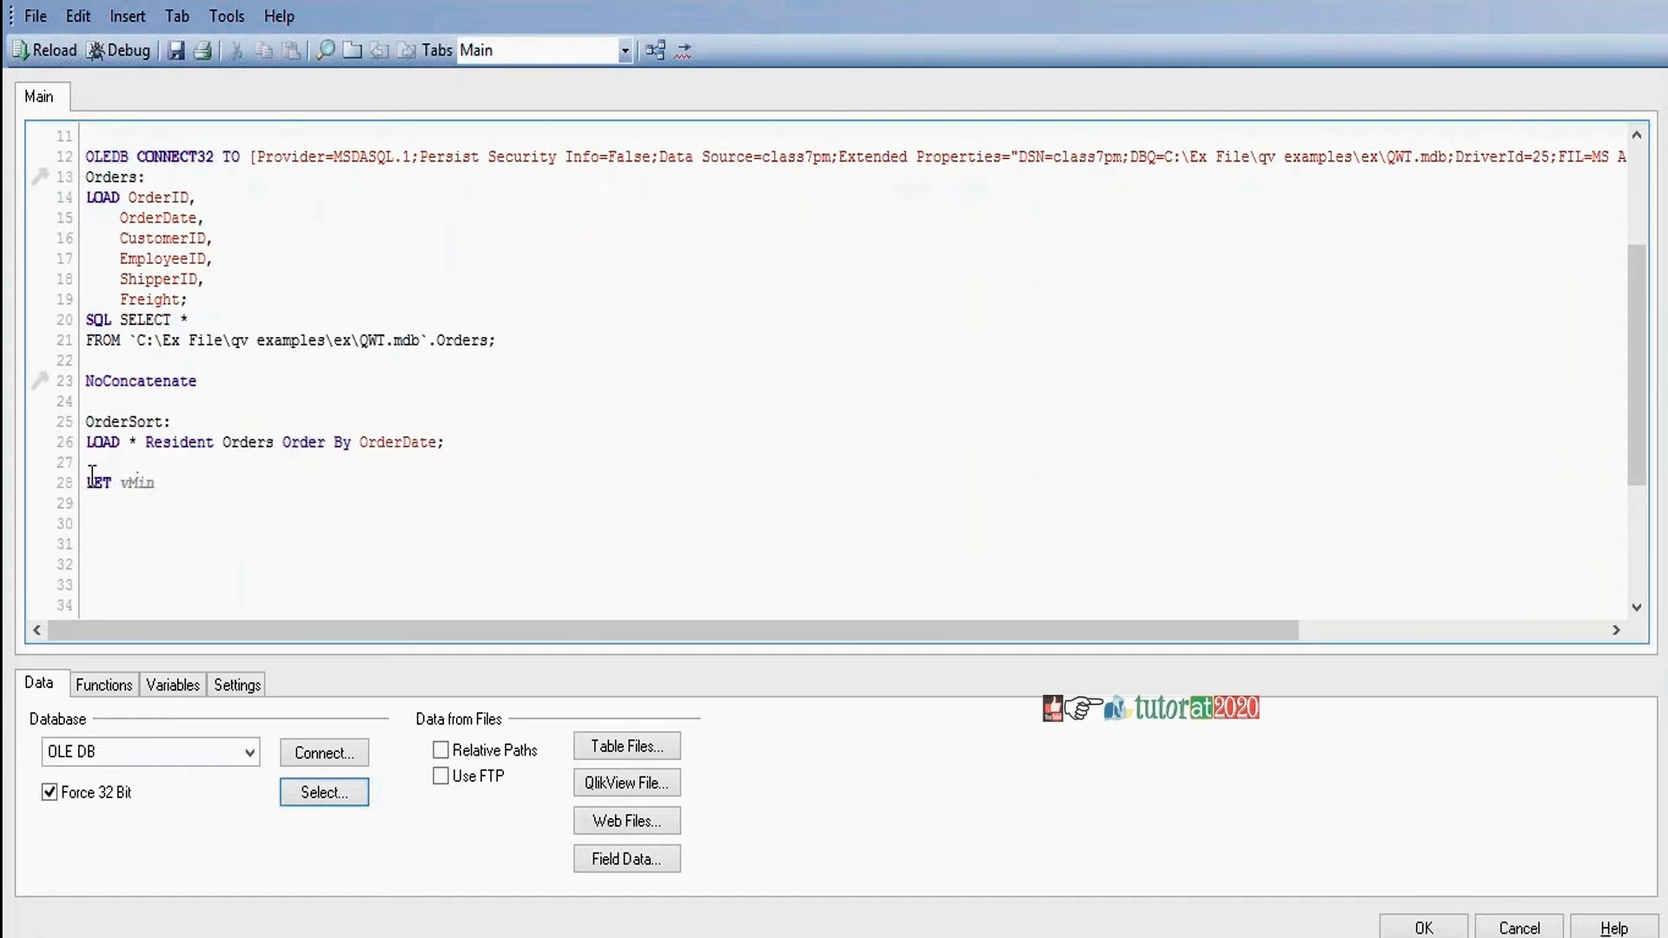
pyautogui.write('Date=Peek();')
# Fill in the vMinDate Peek function's arguments as 'OrderDate',0,'Orders'
pyautogui.press('Left')
pyautogui.press('Left')
pyautogui.write("''")
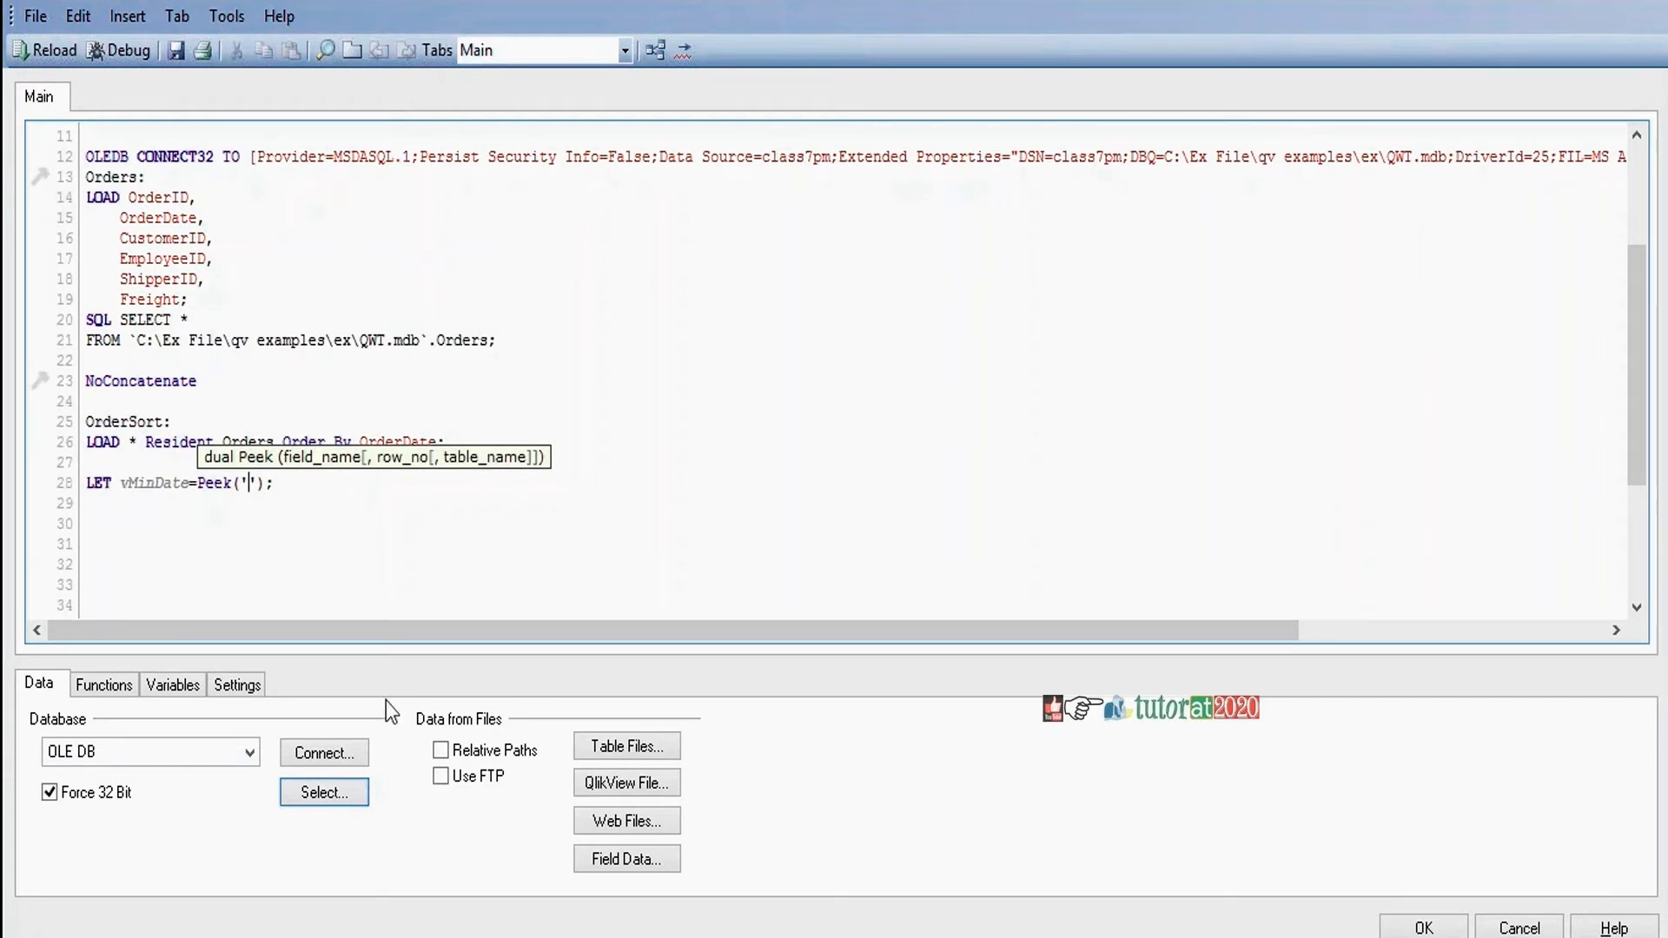
pyautogui.write("OrderDate',0,''Orders")
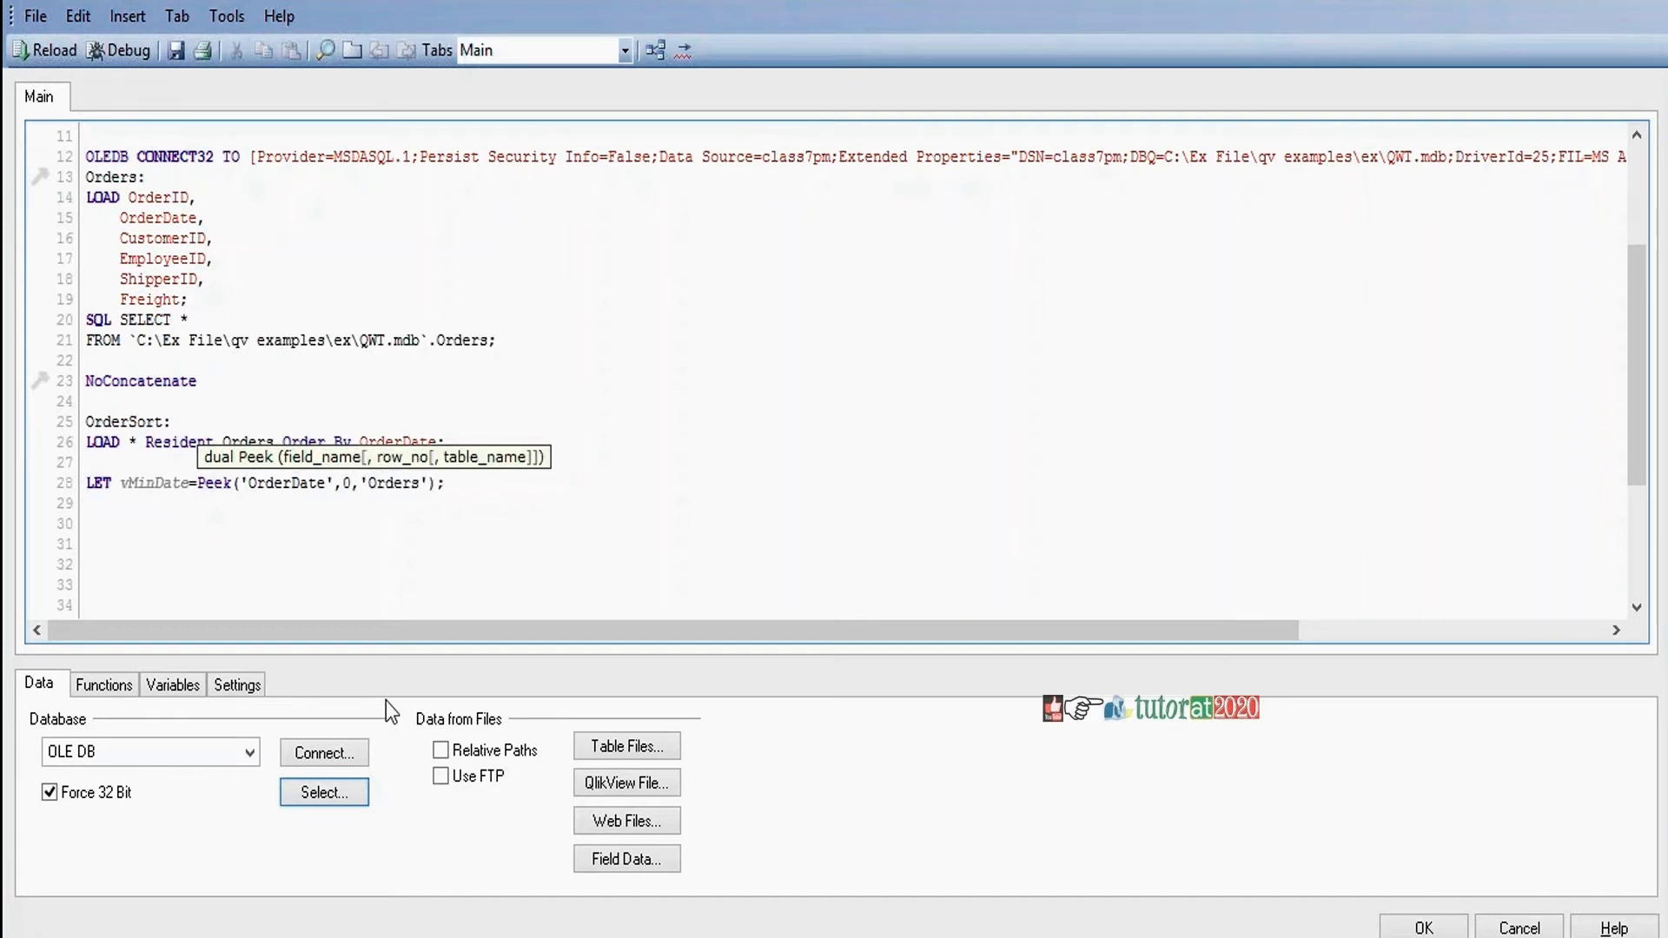
pyautogui.press('End')
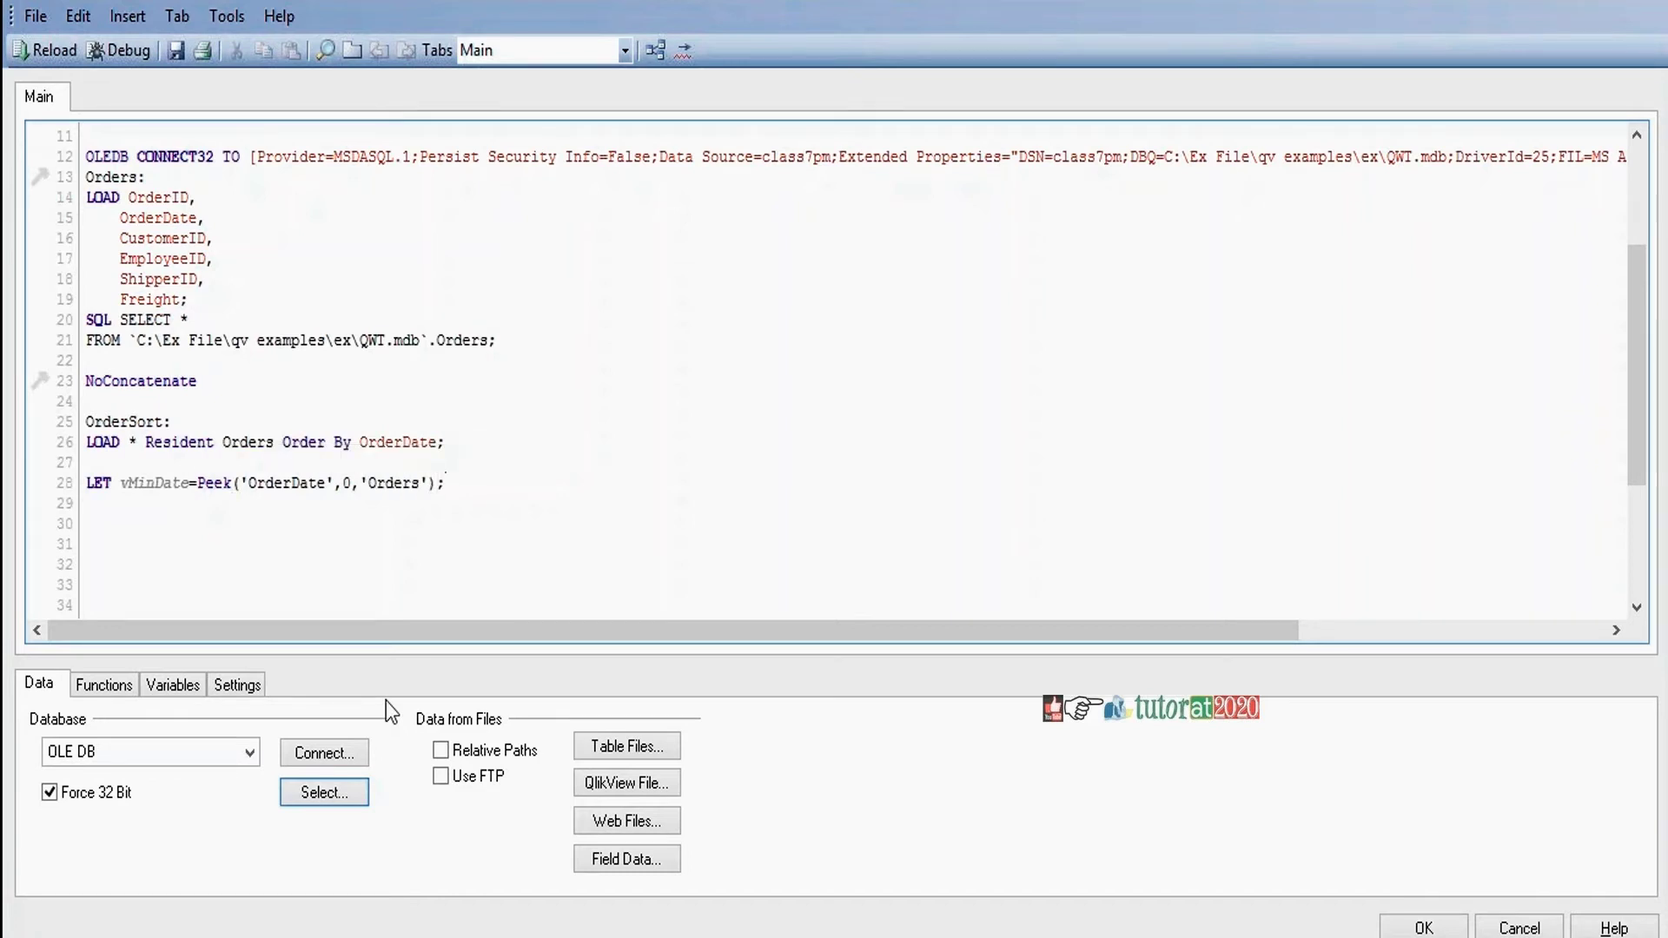
# Change the table name in the vMinDate Peek function to 'OrderSort'
pyautogui.press('Left')
pyautogui.press('Left')
pyautogui.press('Left')
pyautogui.press('BackSpace')
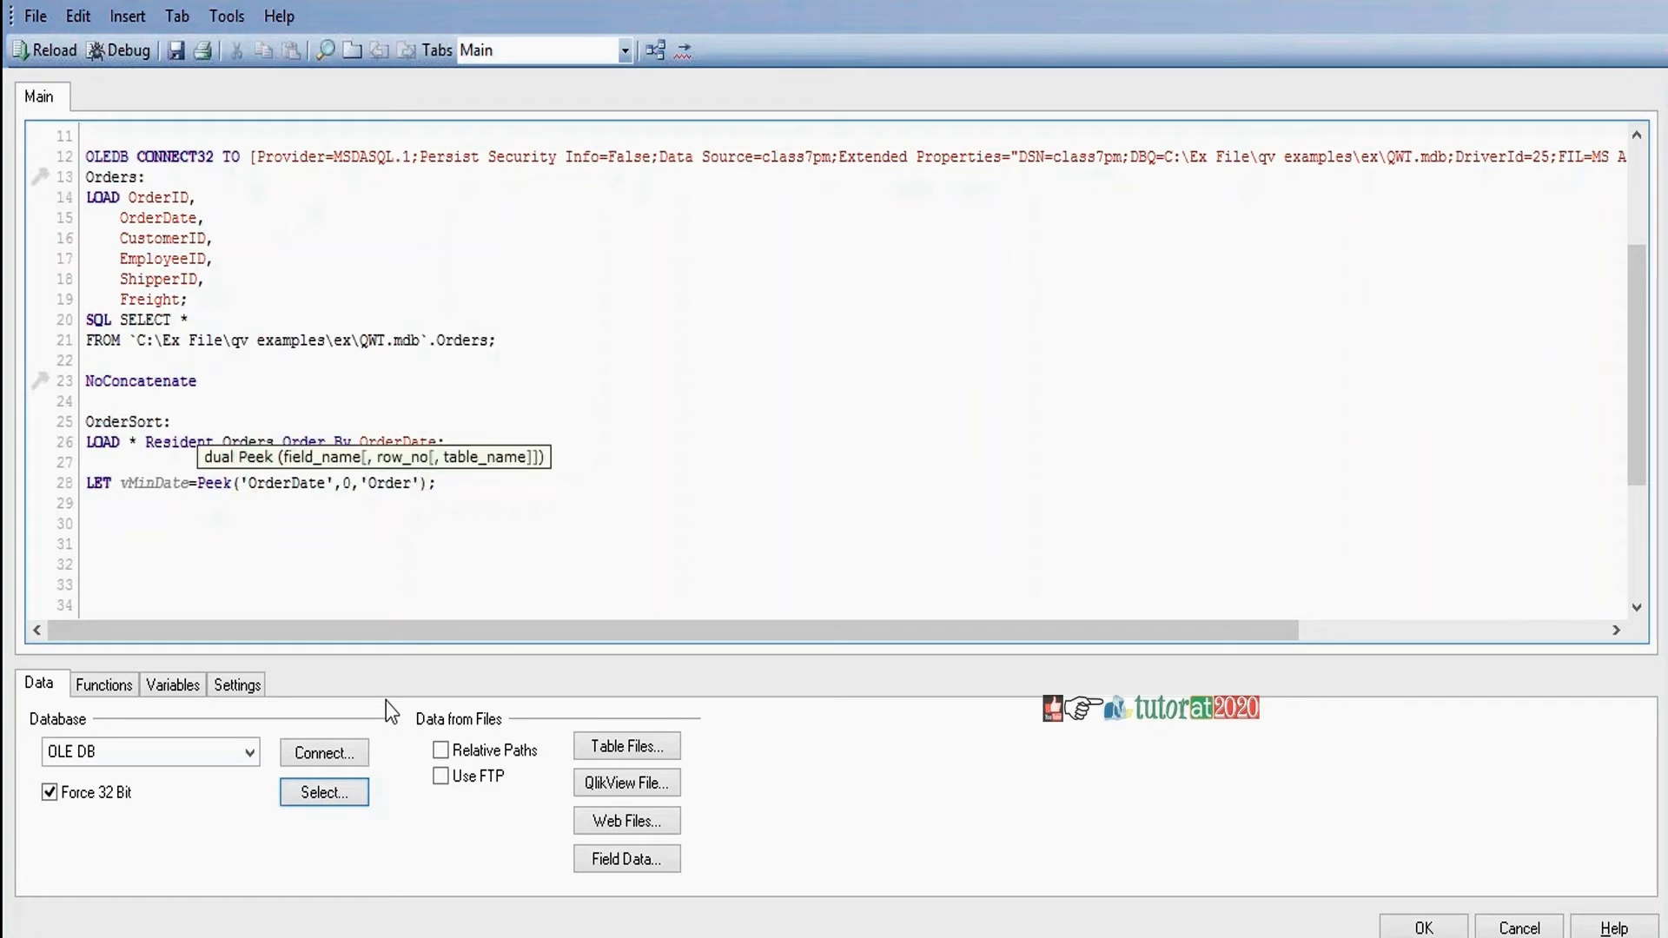
pyautogui.write('Sort')
pyautogui.press('End')
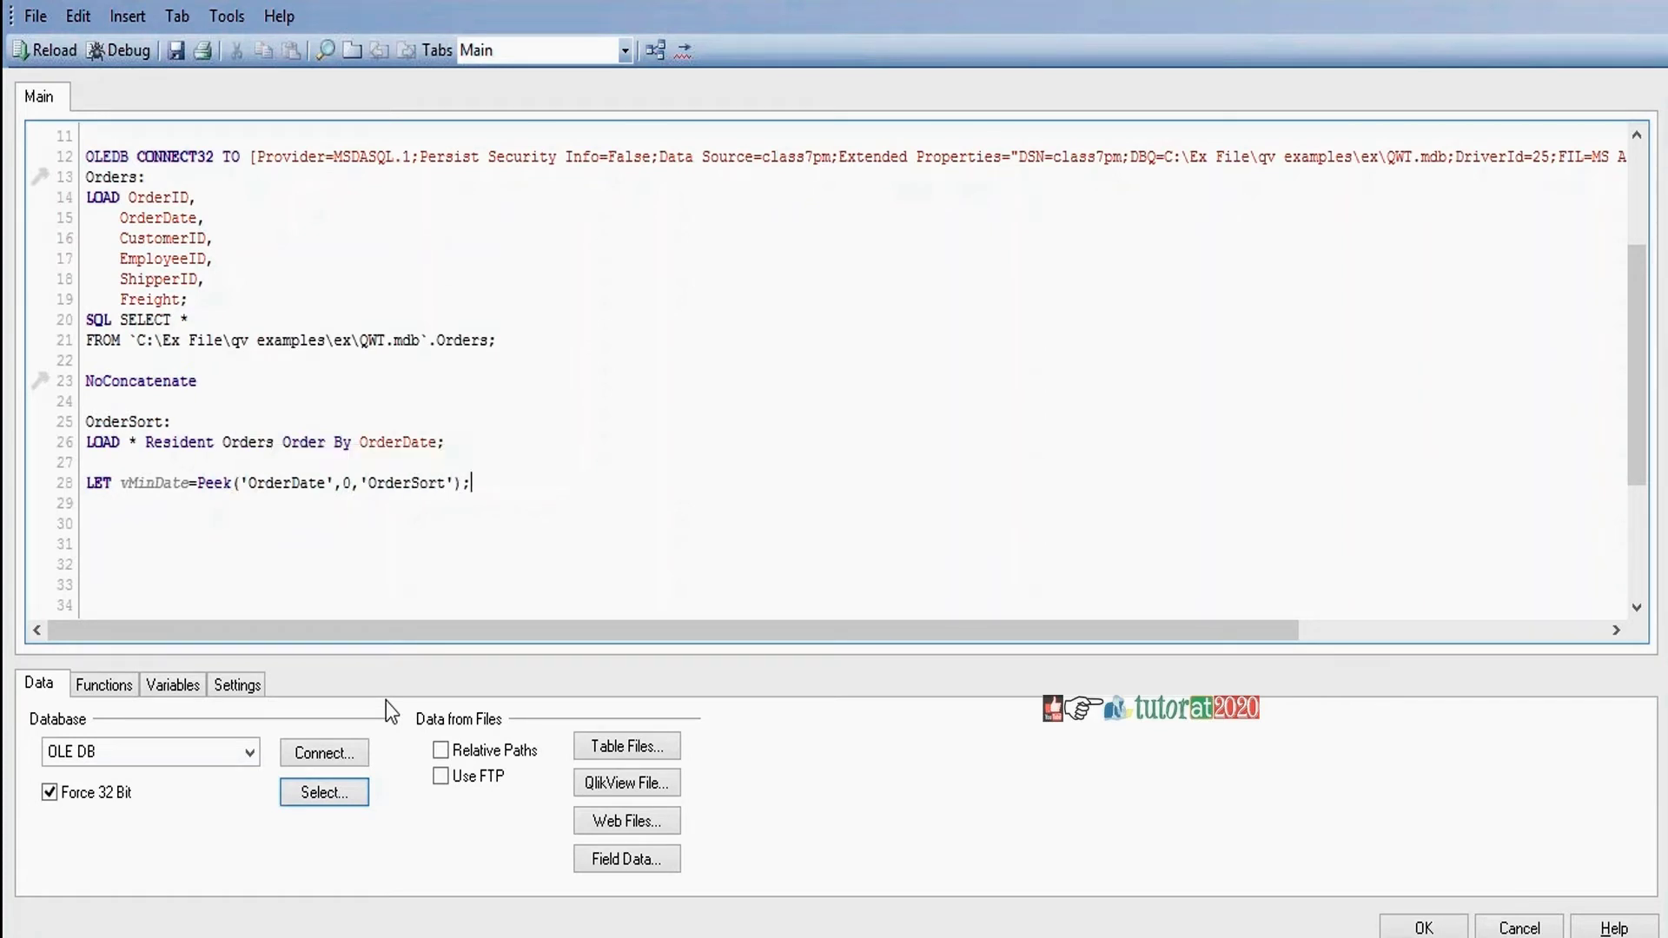
# On the line below the vMinDate statement, write "LET vMaxDate=Peek();"
pyautogui.doubleClick(346, 483)
pyautogui.click(500, 479)
pyautogui.press('Return')
pyautogui.write('LET vM')
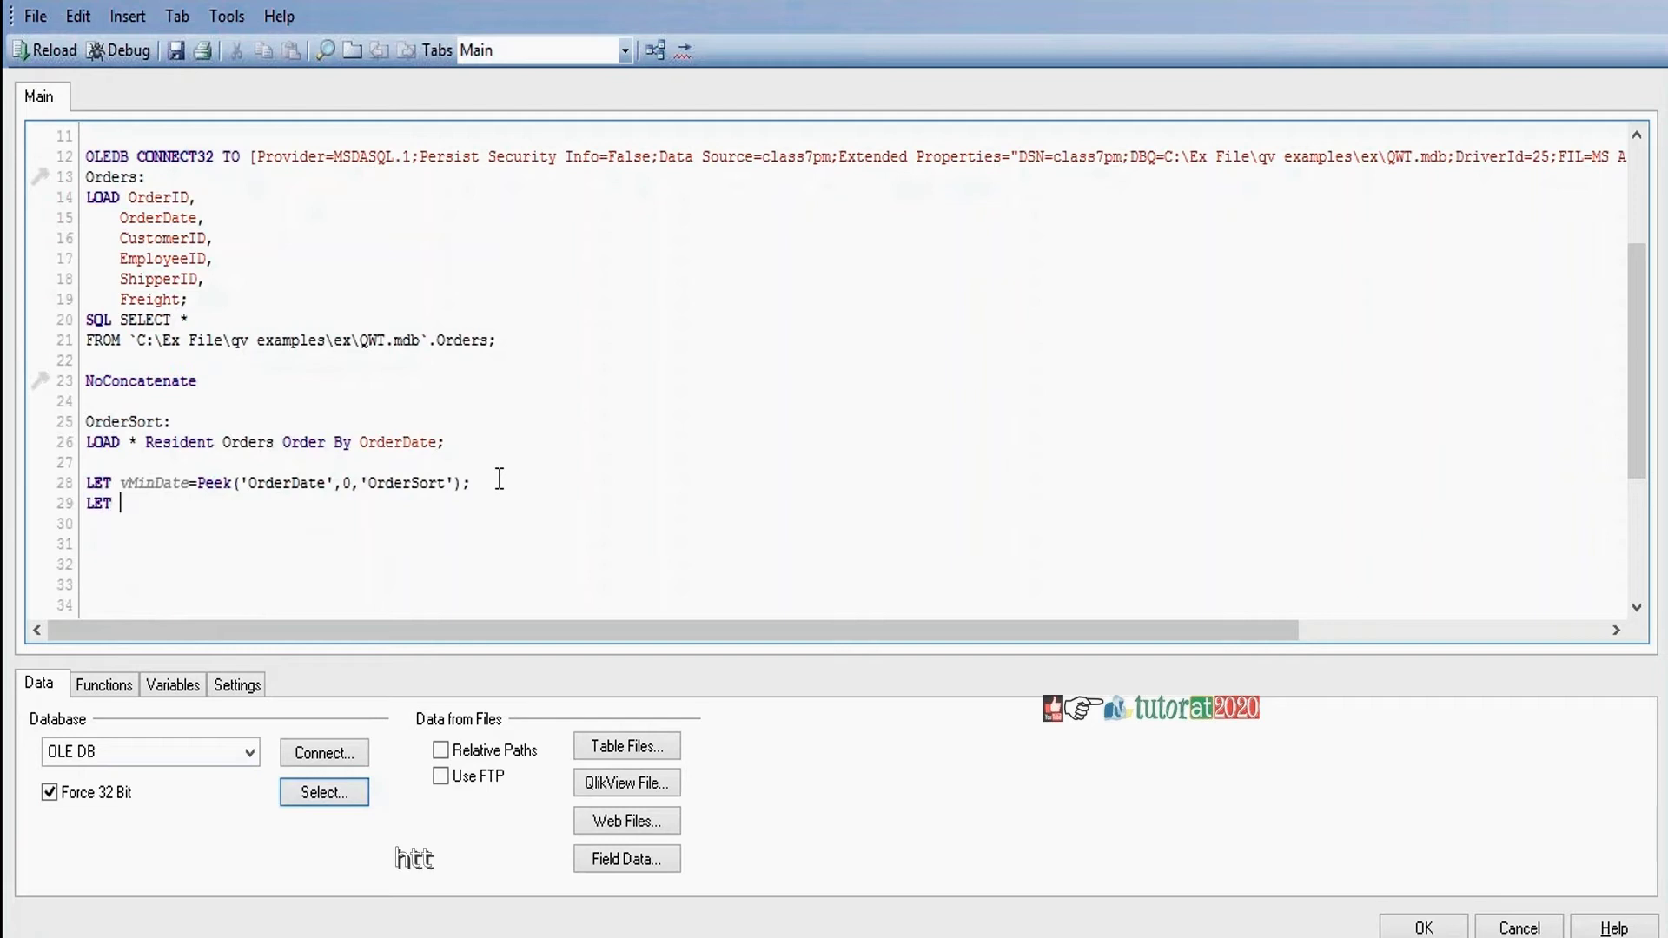
pyautogui.write('axDate')
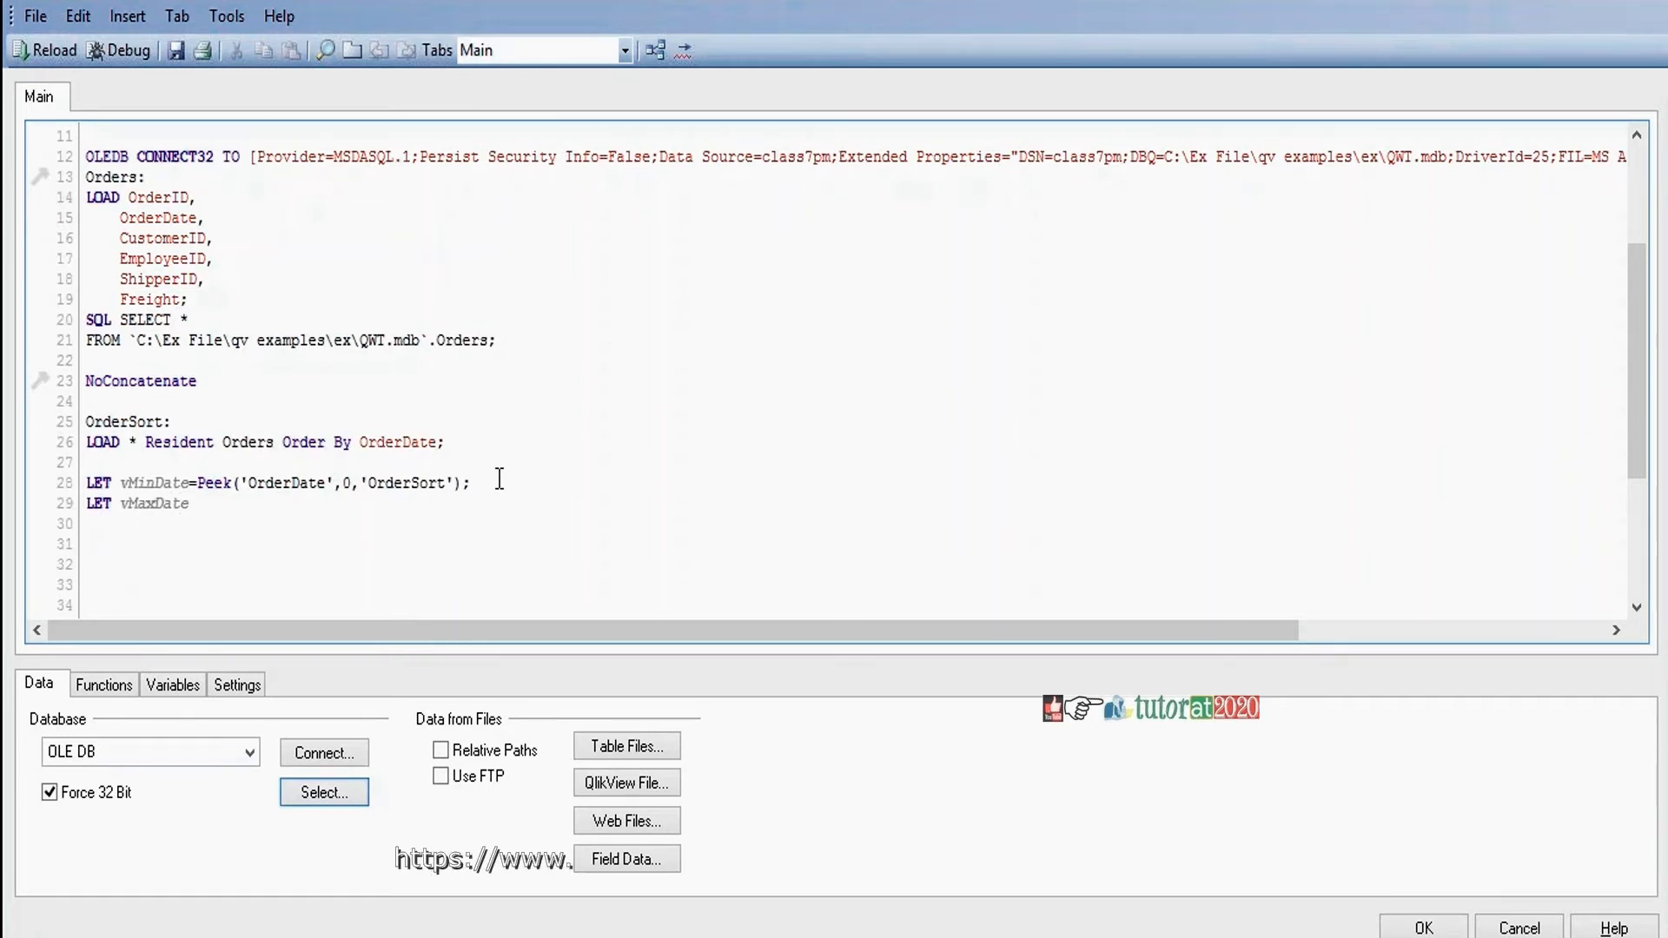
pyautogui.write('=Peek')
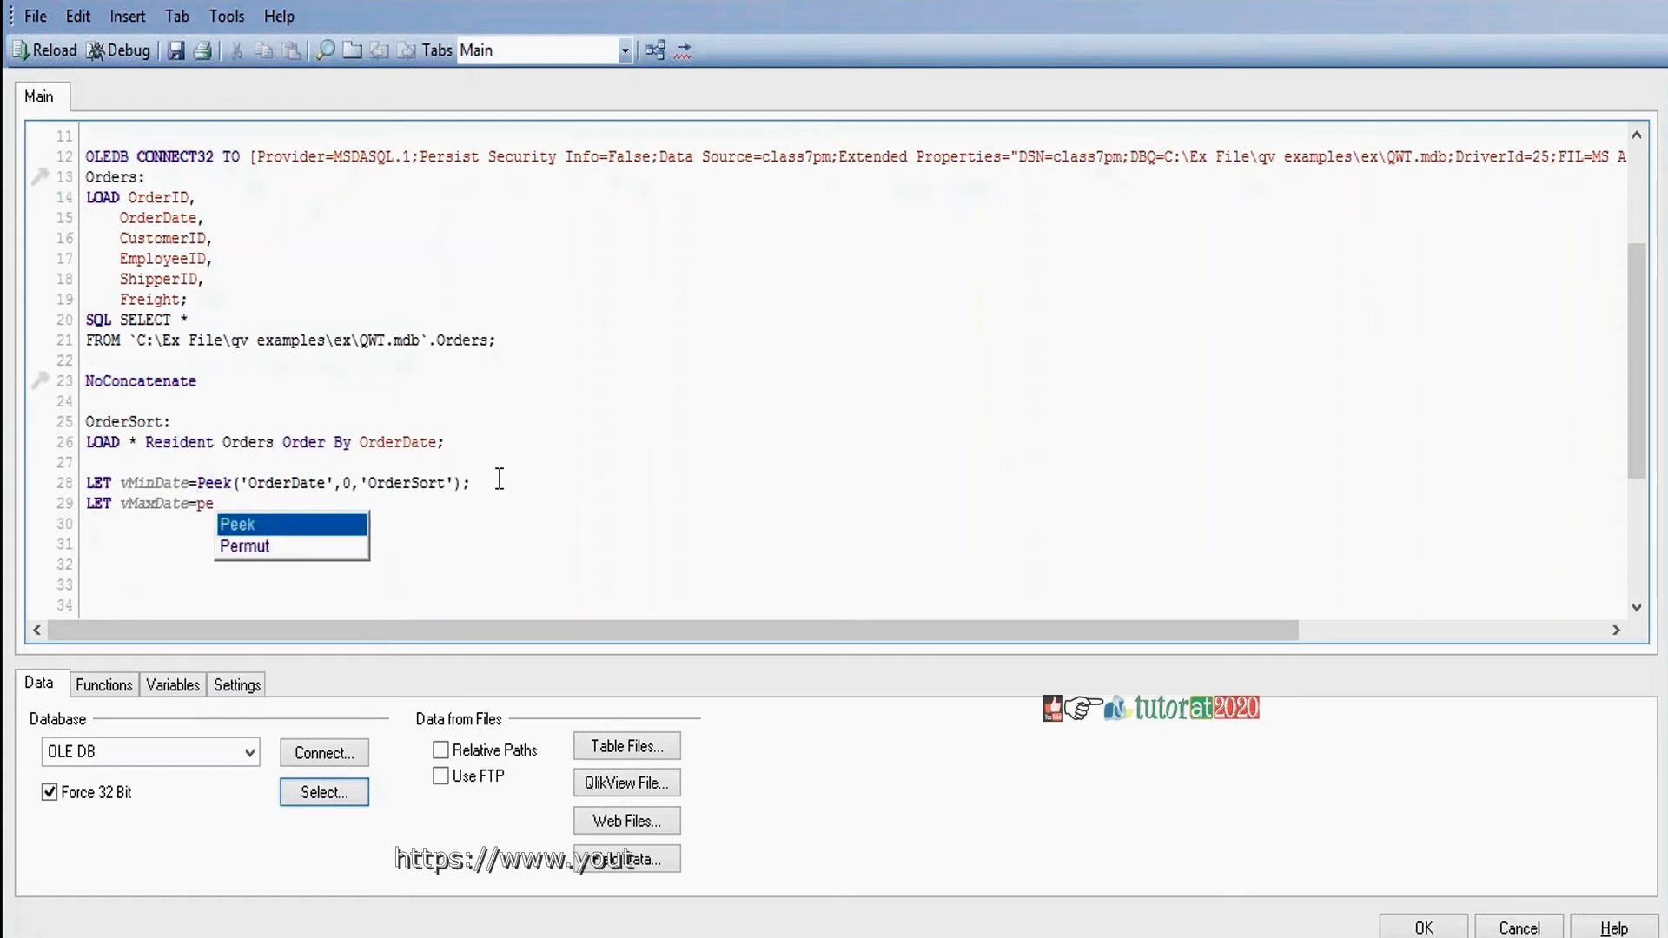
pyautogui.write('();')
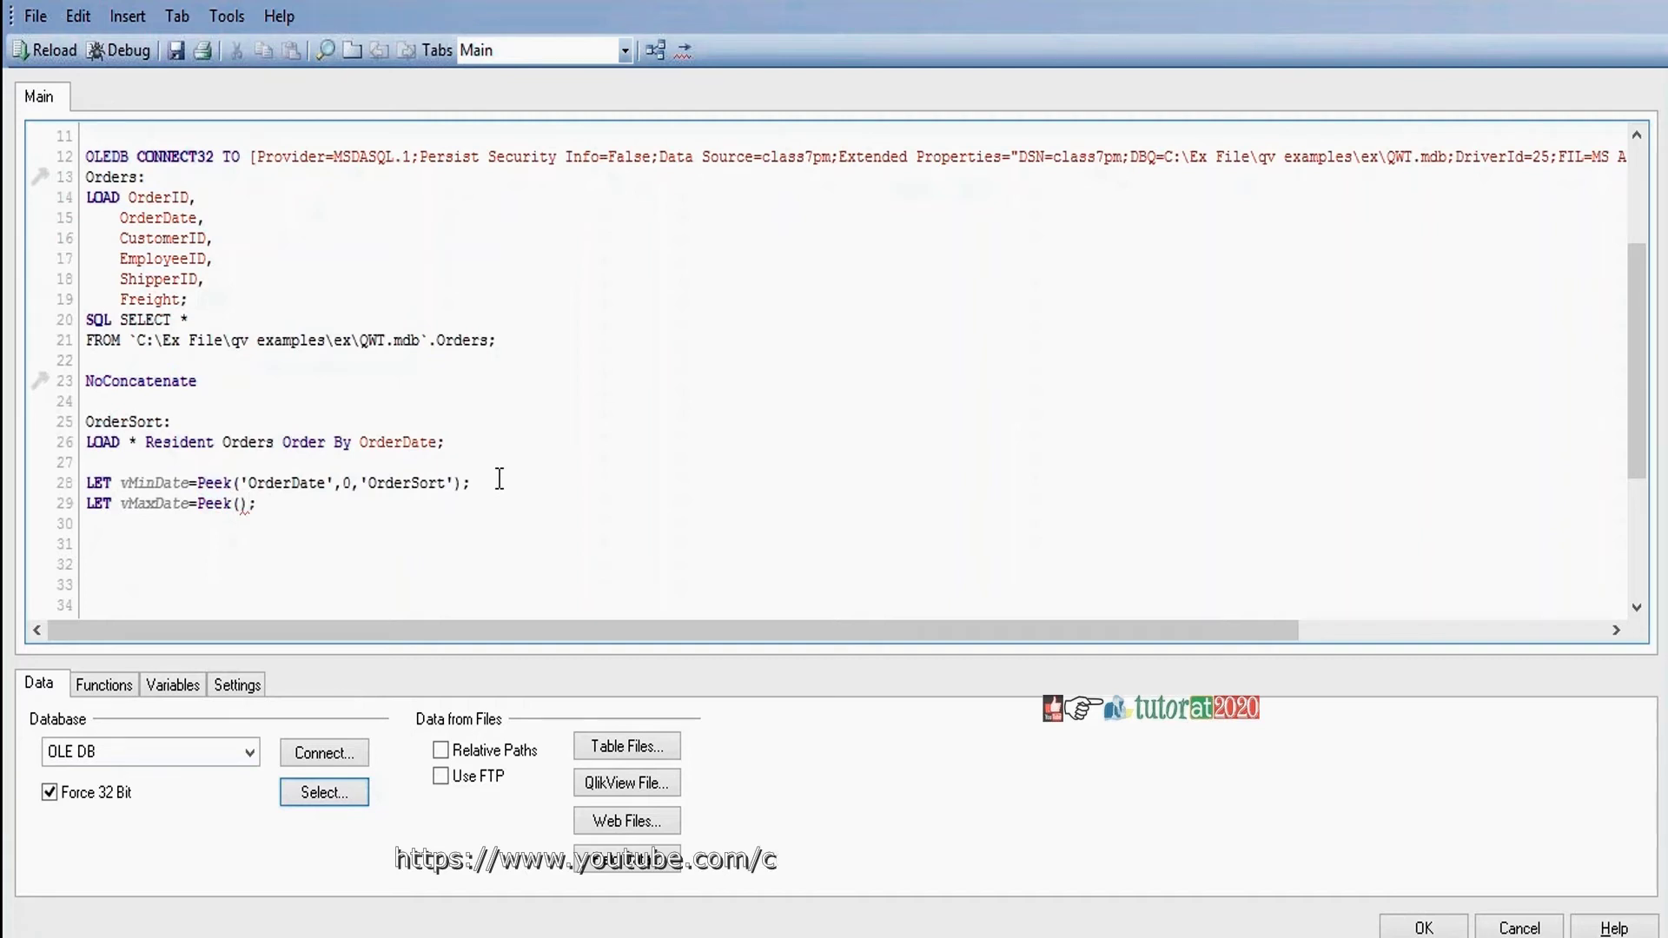
# Fill in the vMaxDate Peek function's arguments as 'OrderDate',-1,'Orders'
pyautogui.press('Left')
pyautogui.press('Left')
pyautogui.write("''")
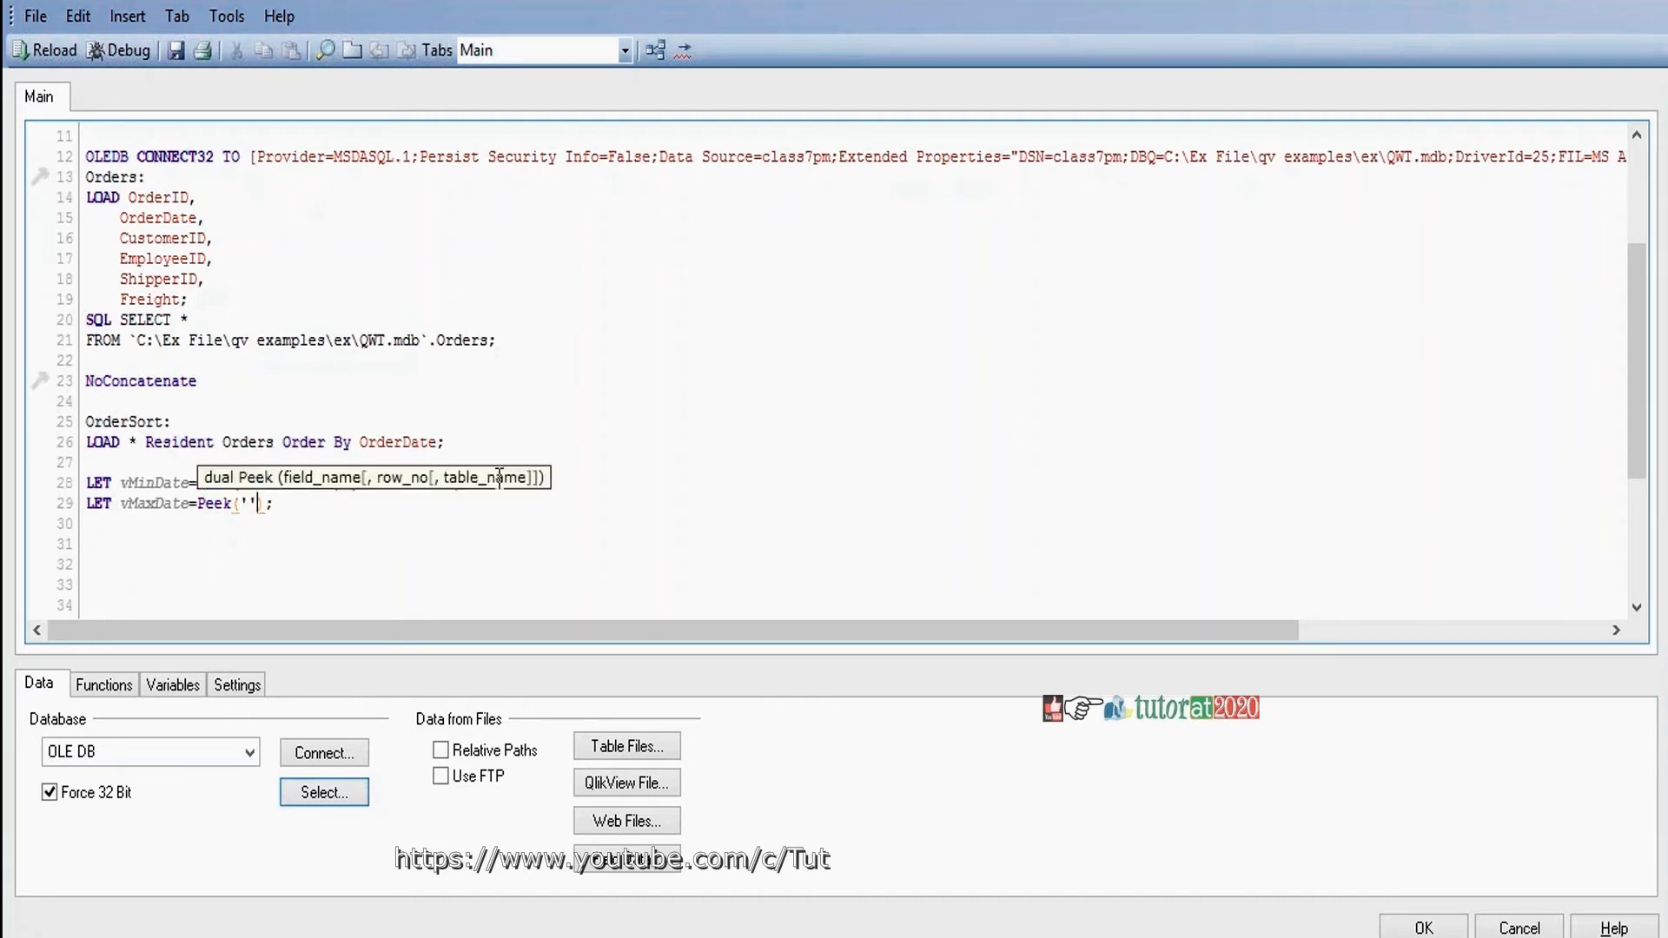
pyautogui.press('Left')
pyautogui.write('Order')
pyautogui.write('Date')
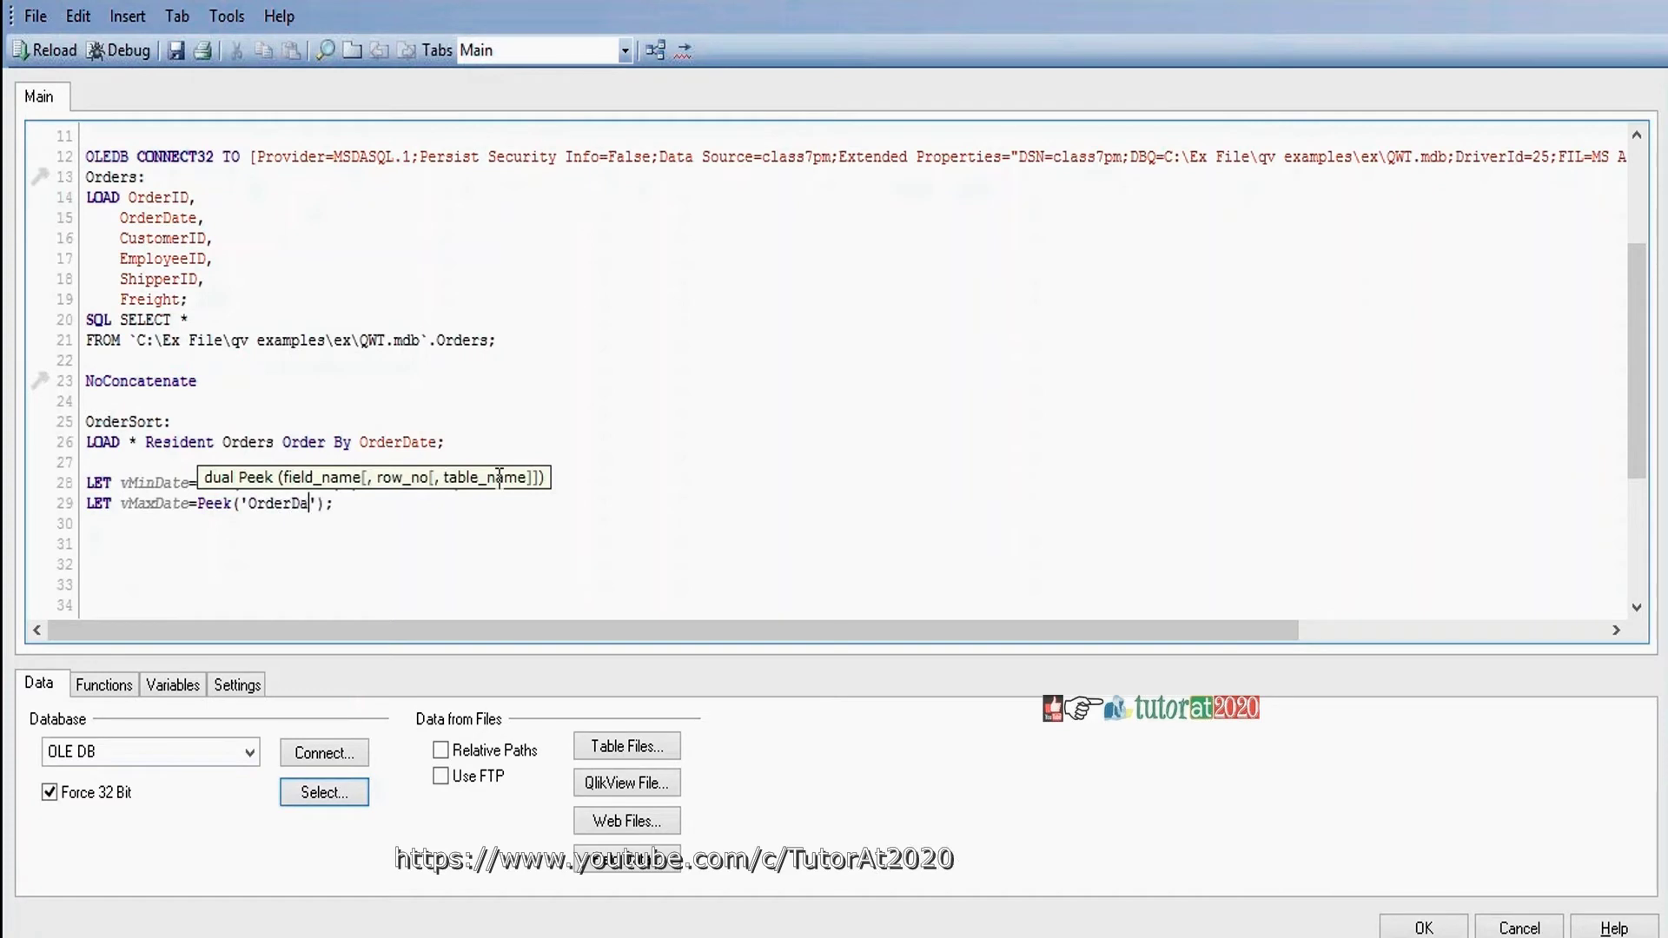
pyautogui.press('Right')
pyautogui.write(",-1,'")
pyautogui.write("'")
pyautogui.press('Left')
pyautogui.write('Orders')
# Change the table name in the vMaxDate Peek function to 'OrderSort' and add blank lines after the statement
pyautogui.press('End')
pyautogui.press('Left')
pyautogui.press('Left')
pyautogui.press('Left')
pyautogui.press('BackSpace')
pyautogui.write('Sort')
pyautogui.press('End')
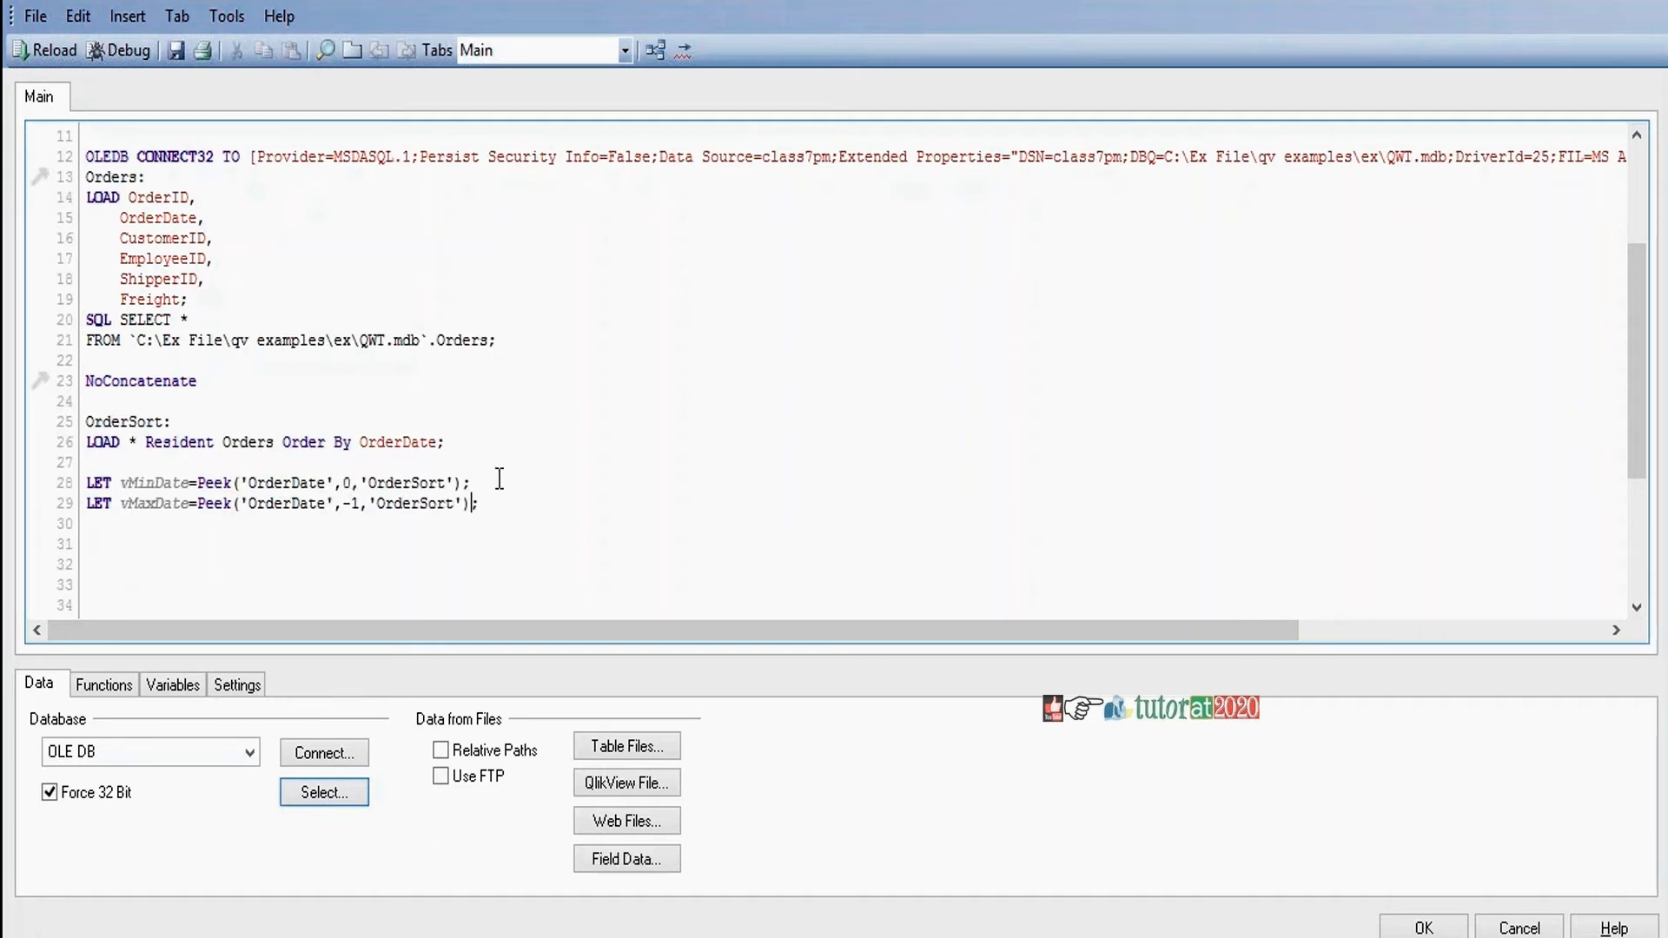
pyautogui.press('Return')
pyautogui.press('Return')
# Wrap the Peek expression of the vMinDate statement in a Num() function
pyautogui.click(199, 478)
pyautogui.write('Num(')
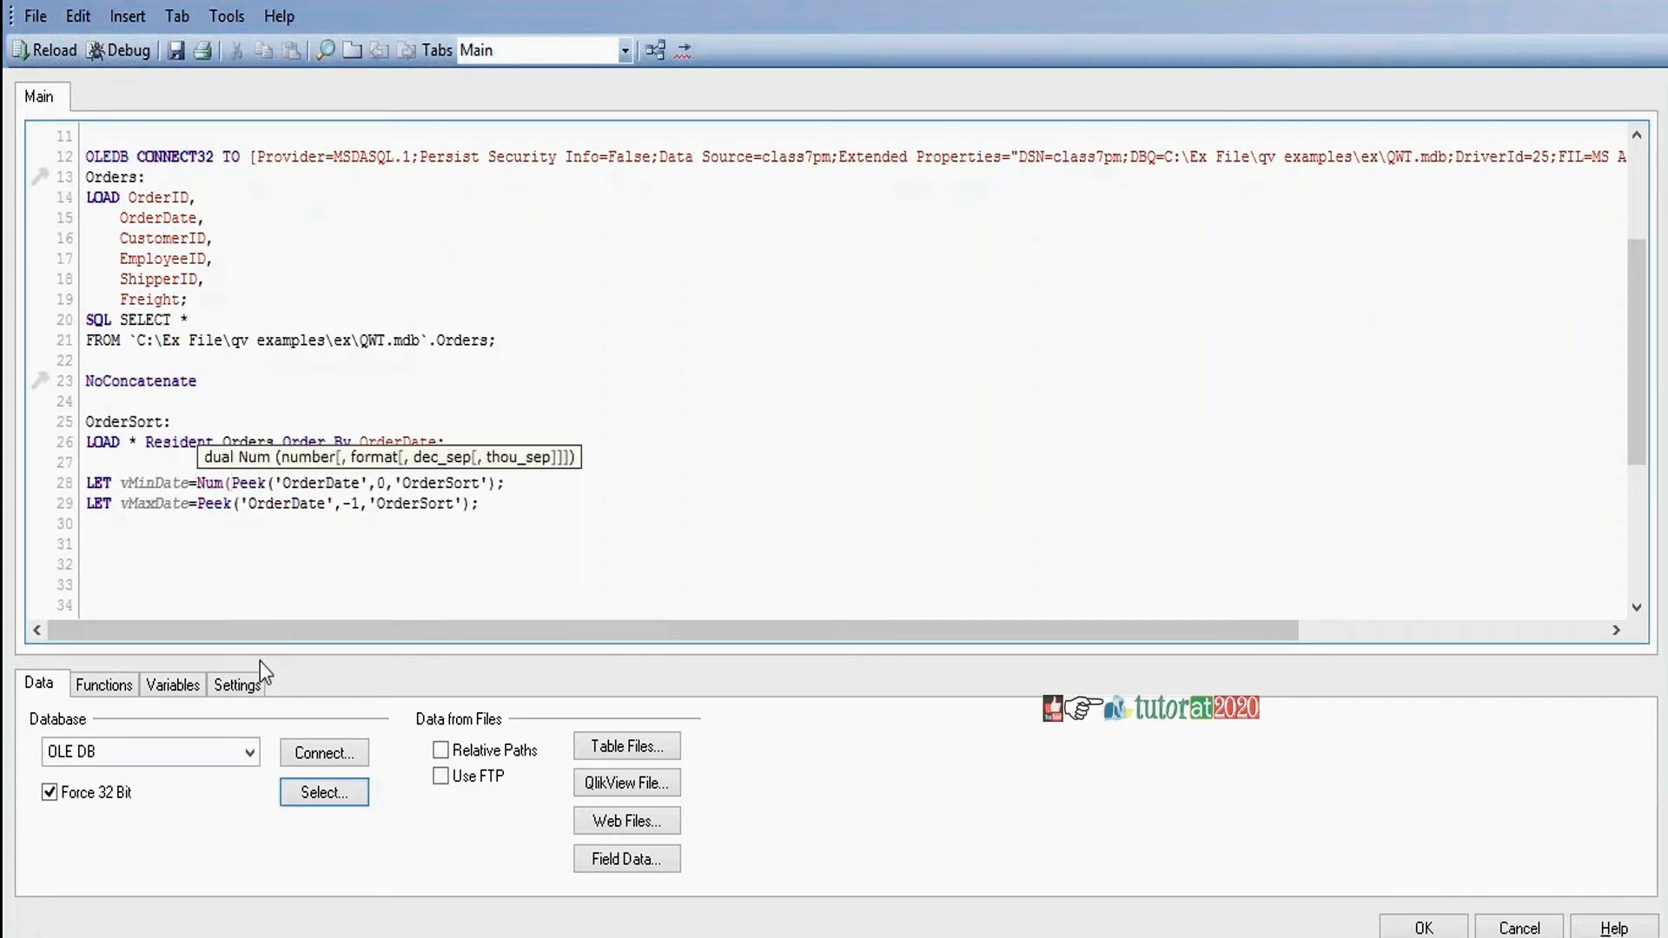
pyautogui.click(496, 480)
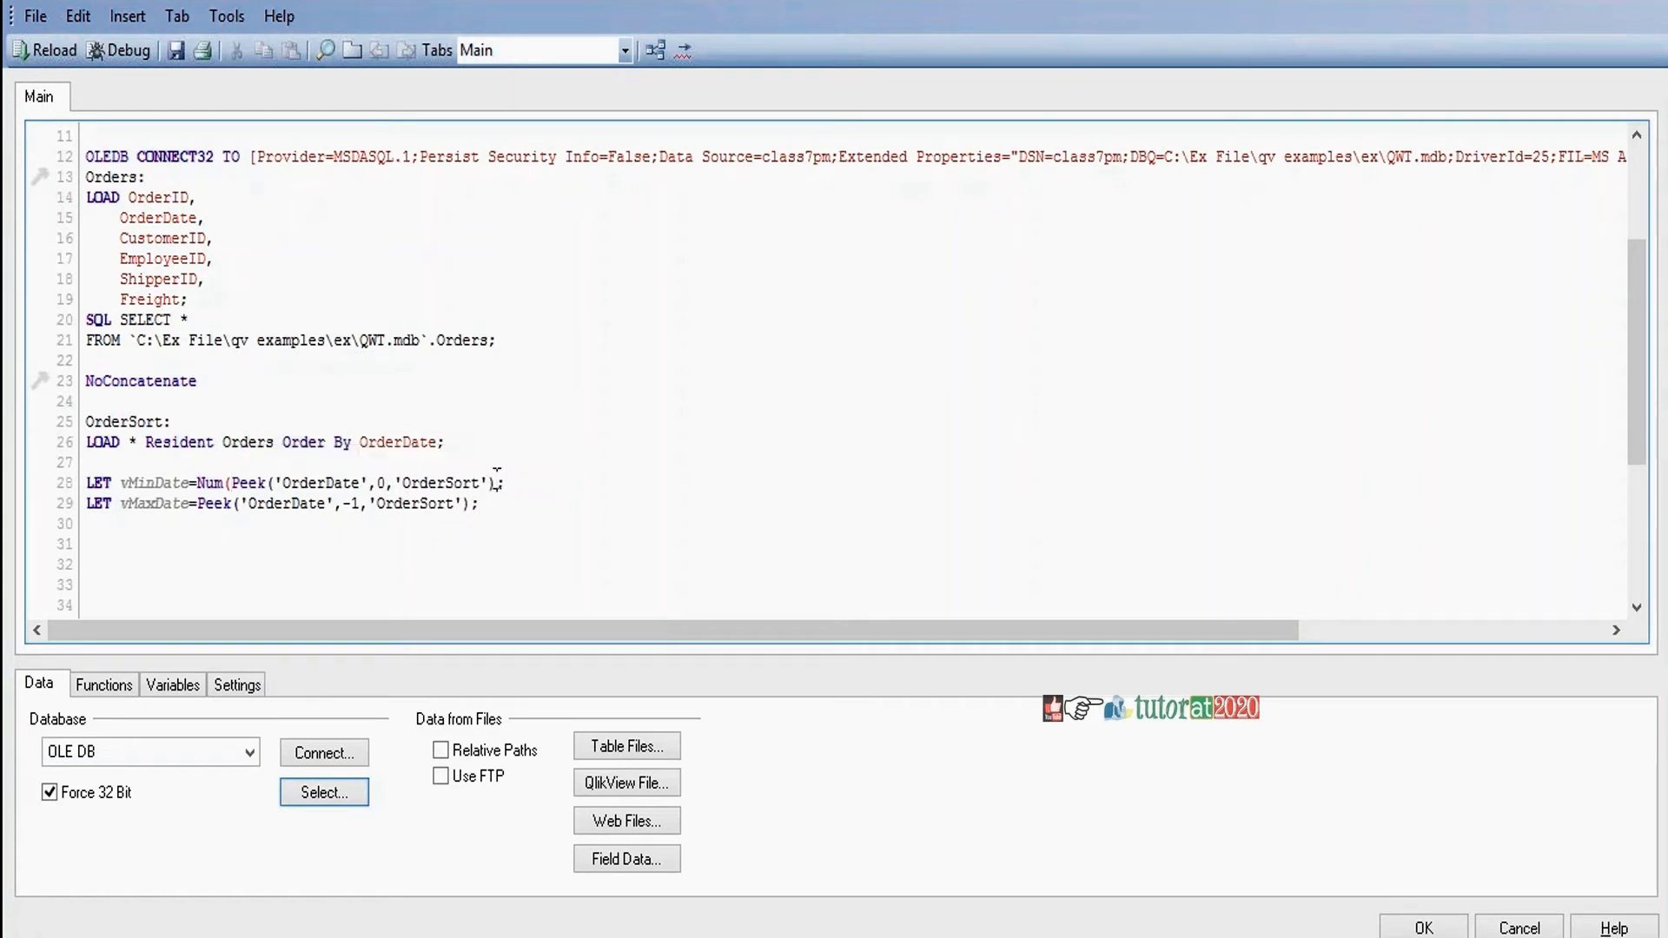